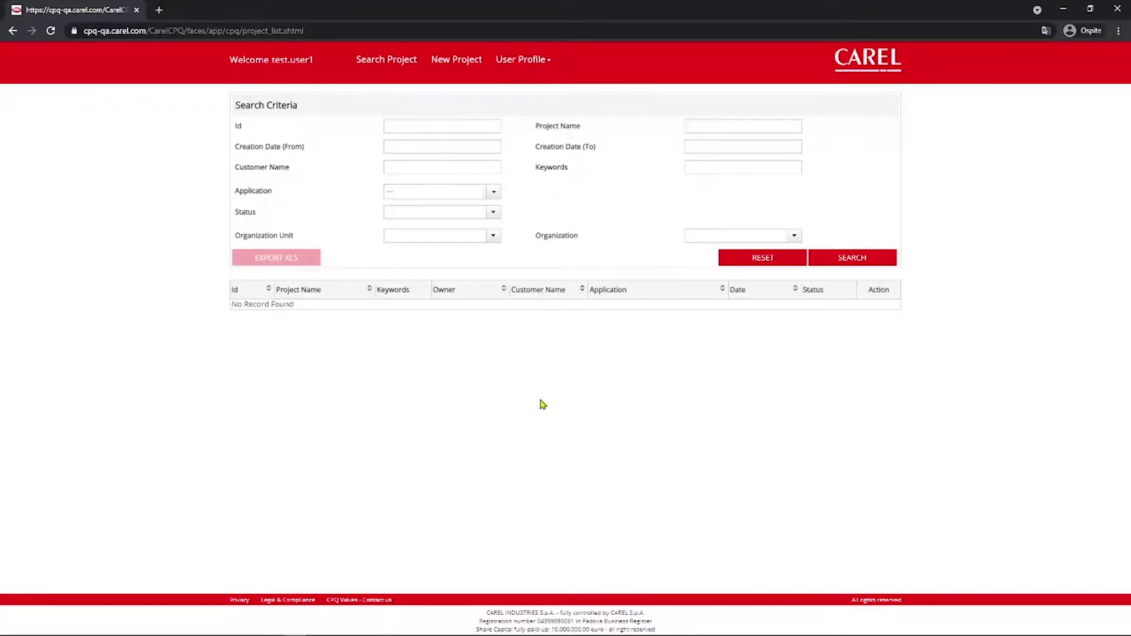
Step: Start a new project named 'ChillBooster test' for the Default customer
left_click(441, 62)
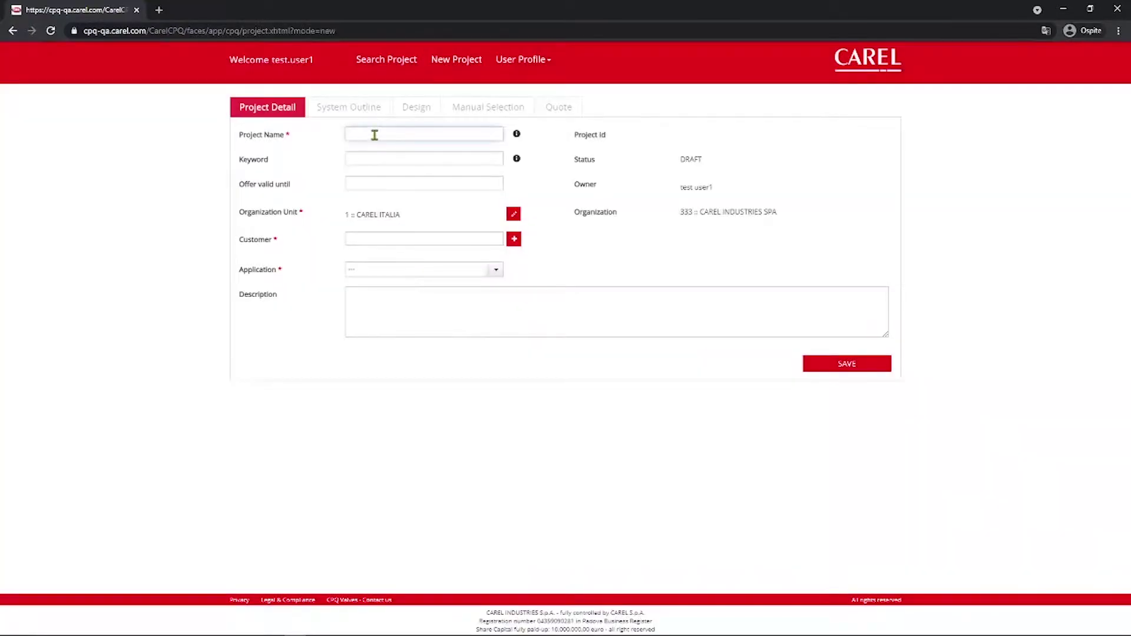
type("ChillBooster test")
left_click(375, 235)
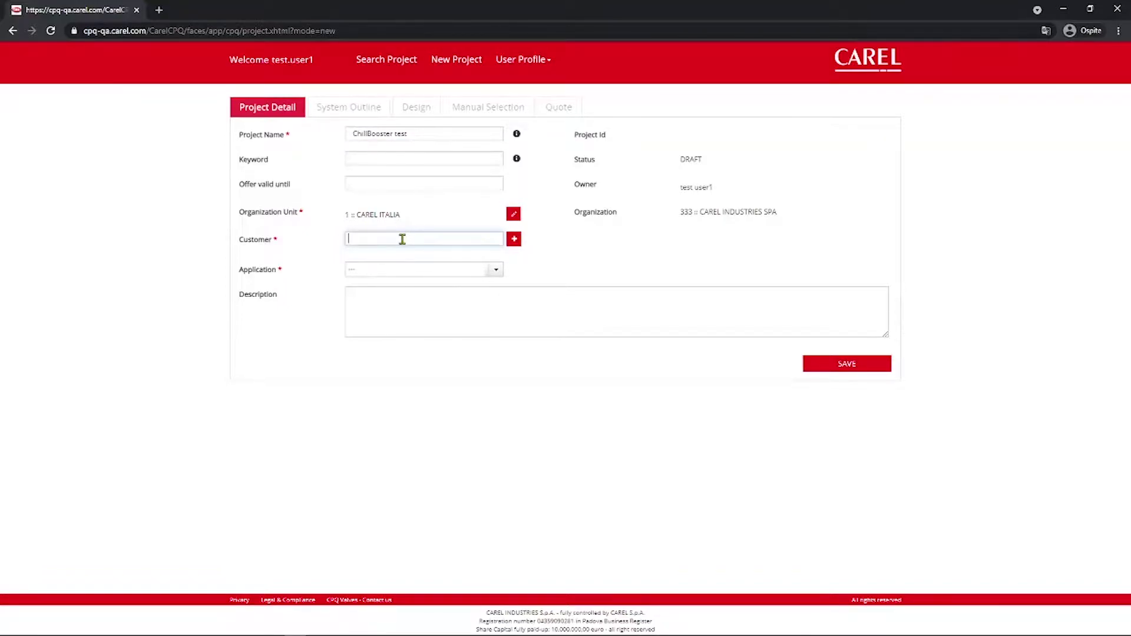
type("def")
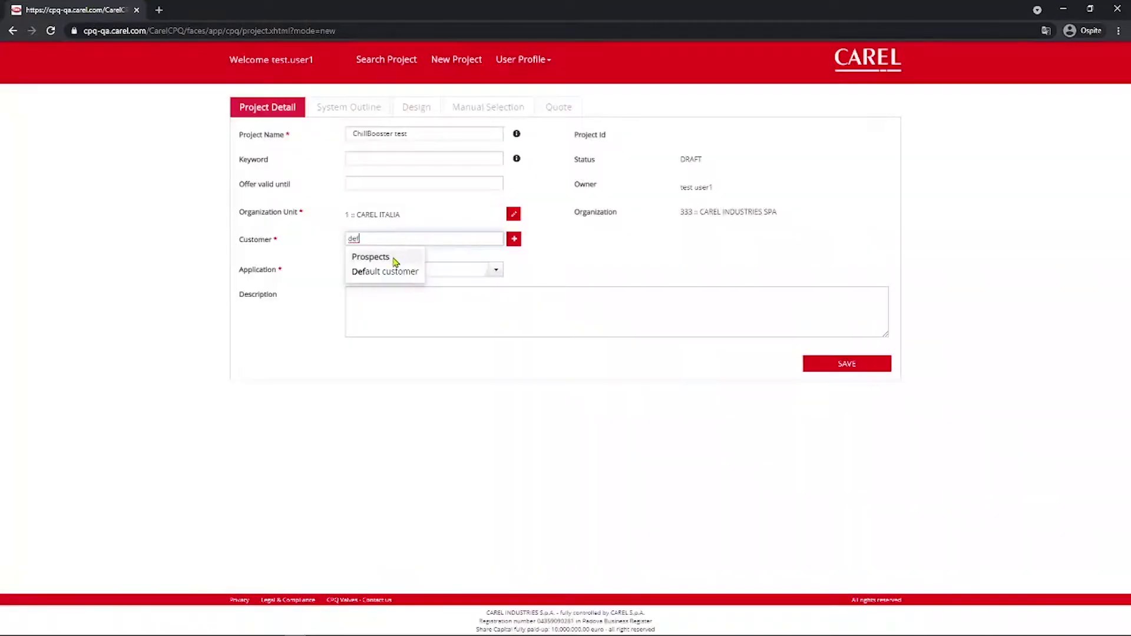
left_click(386, 272)
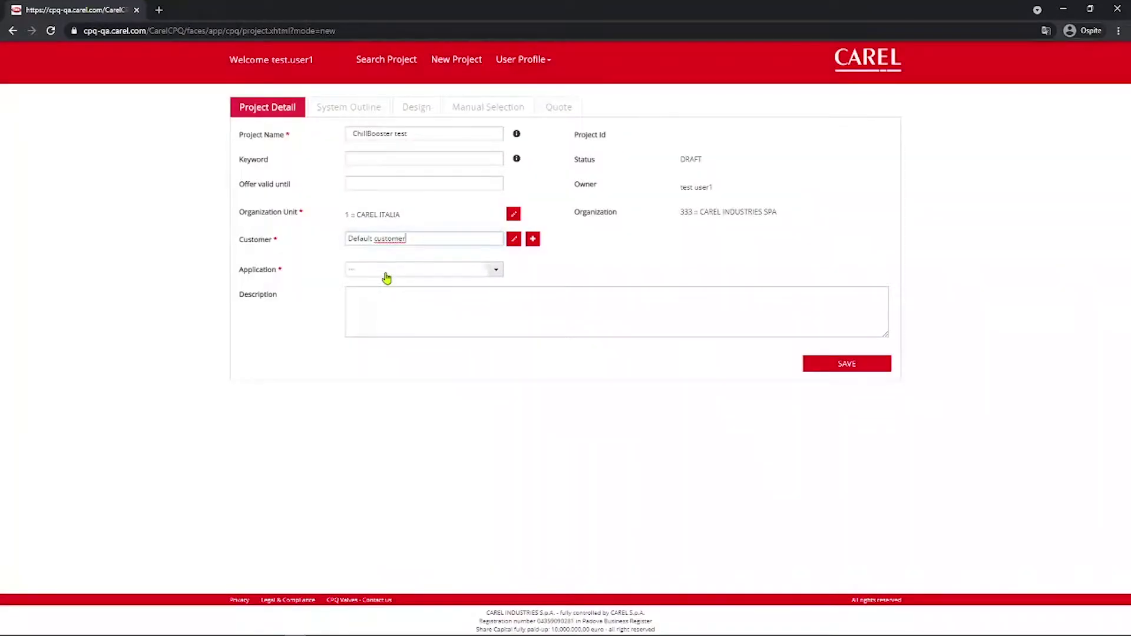
Step: Set the application to Commercial, Hotel and save the project
left_click(473, 269)
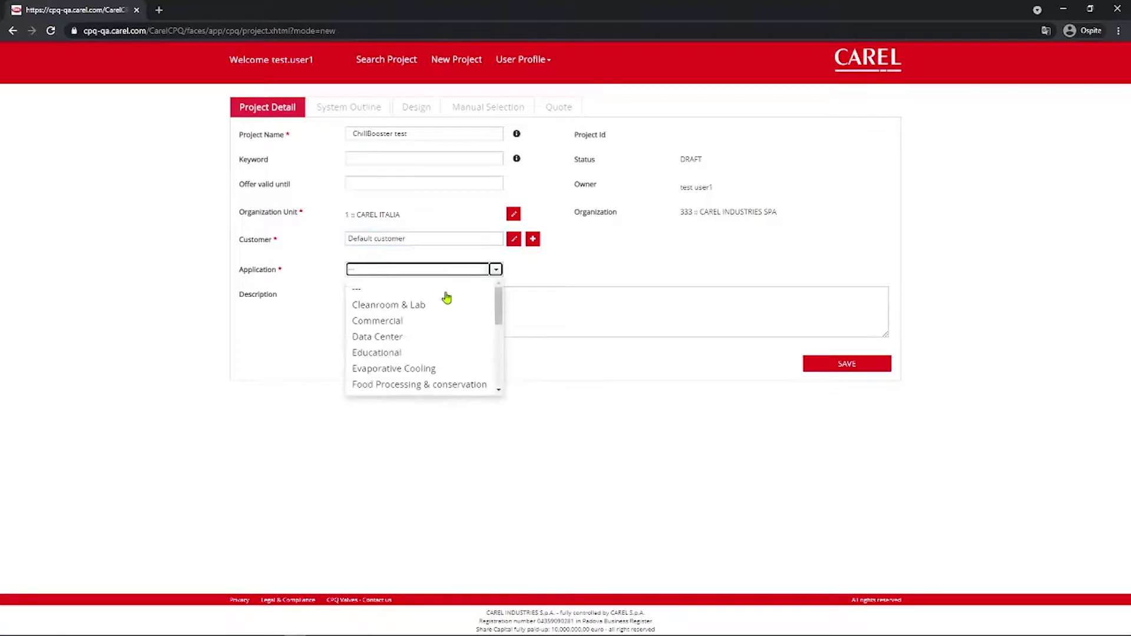
left_click(390, 321)
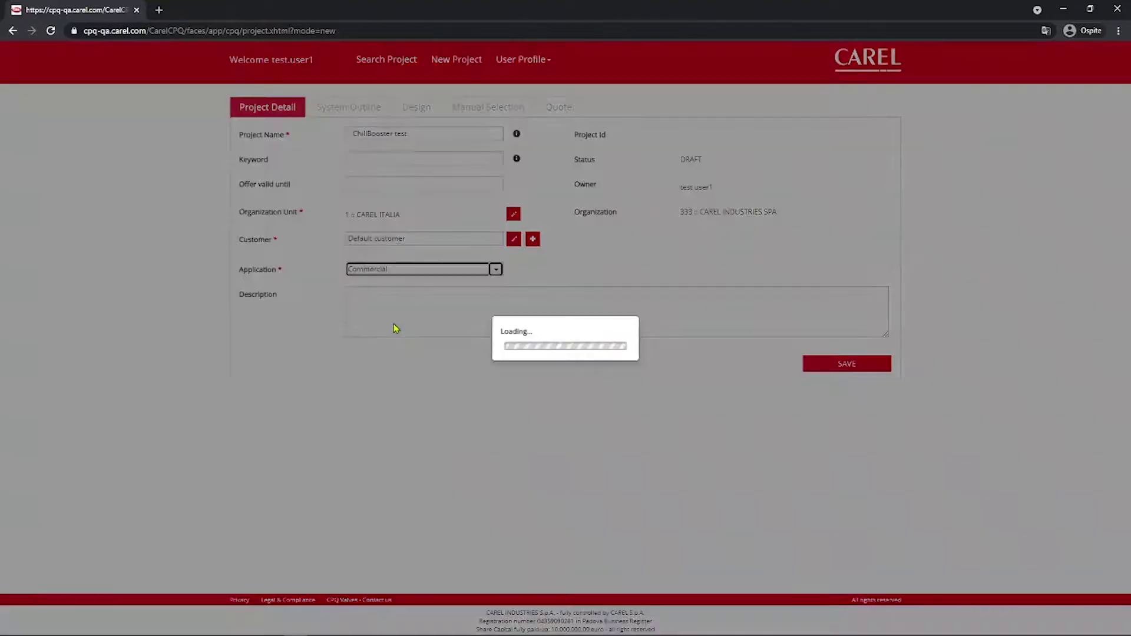
left_click(632, 272)
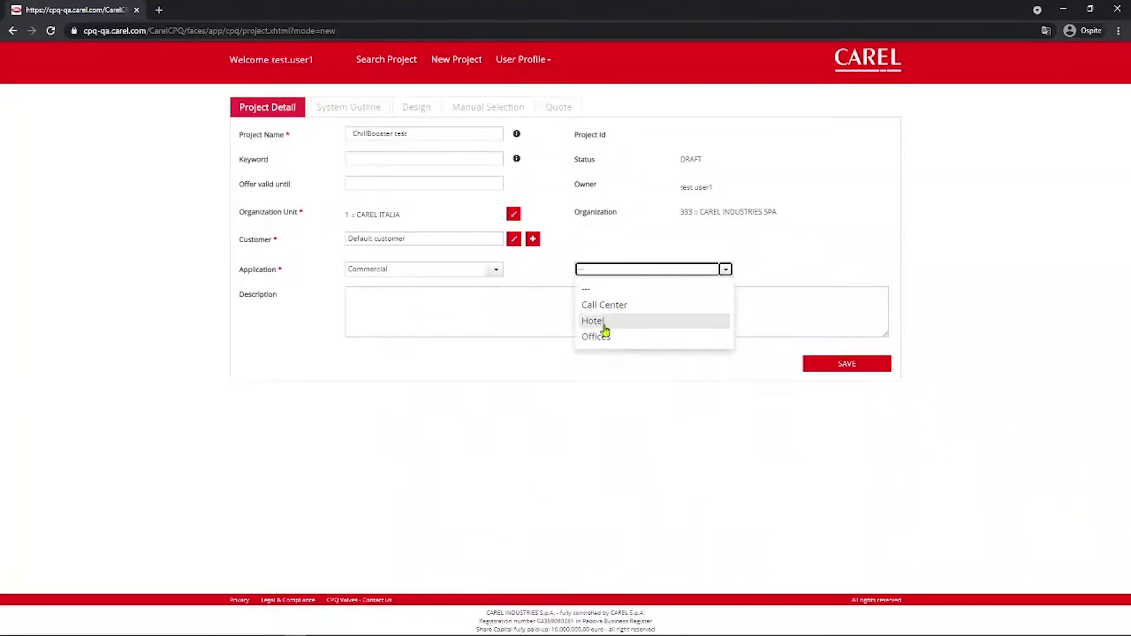
left_click(604, 324)
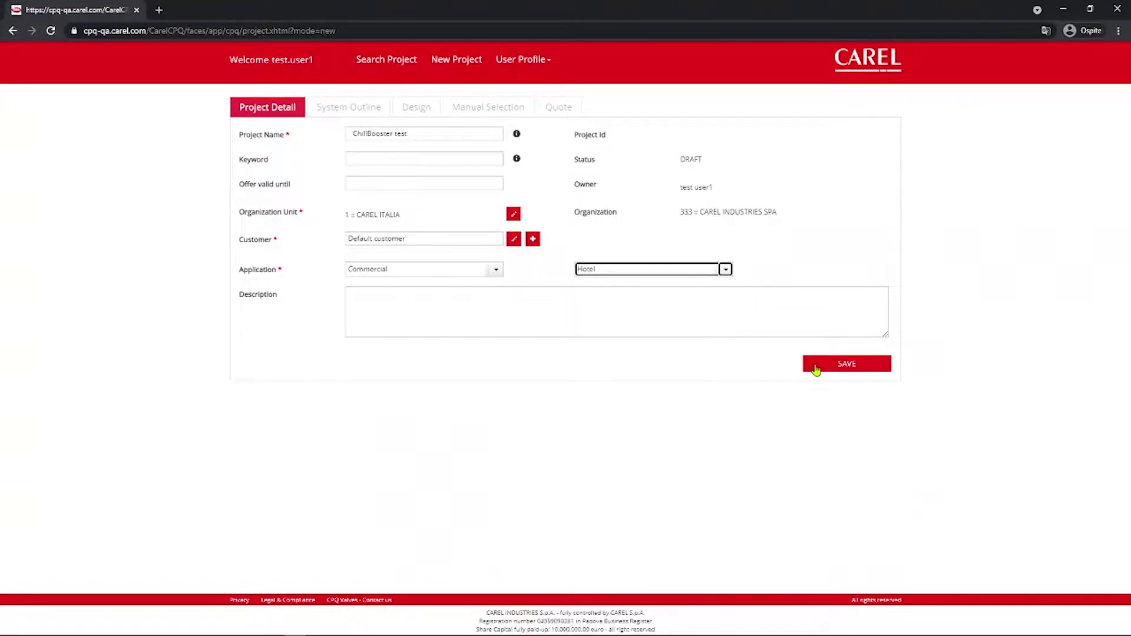
left_click(816, 367)
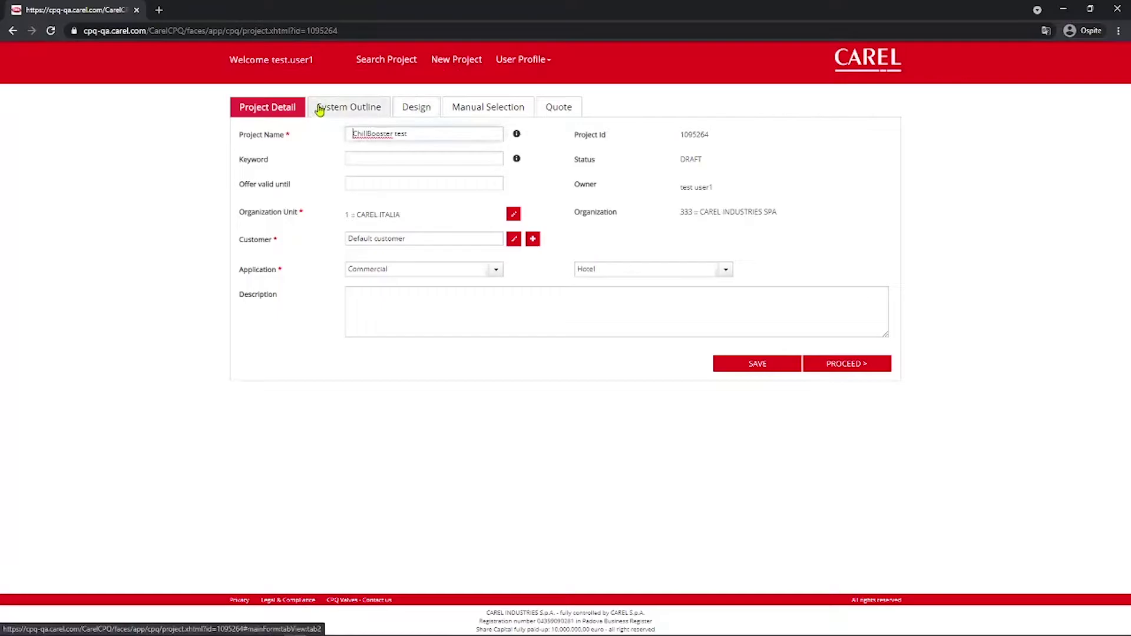
Step: In the System Outline, rename System_1 to 'Main building'
left_click(319, 110)
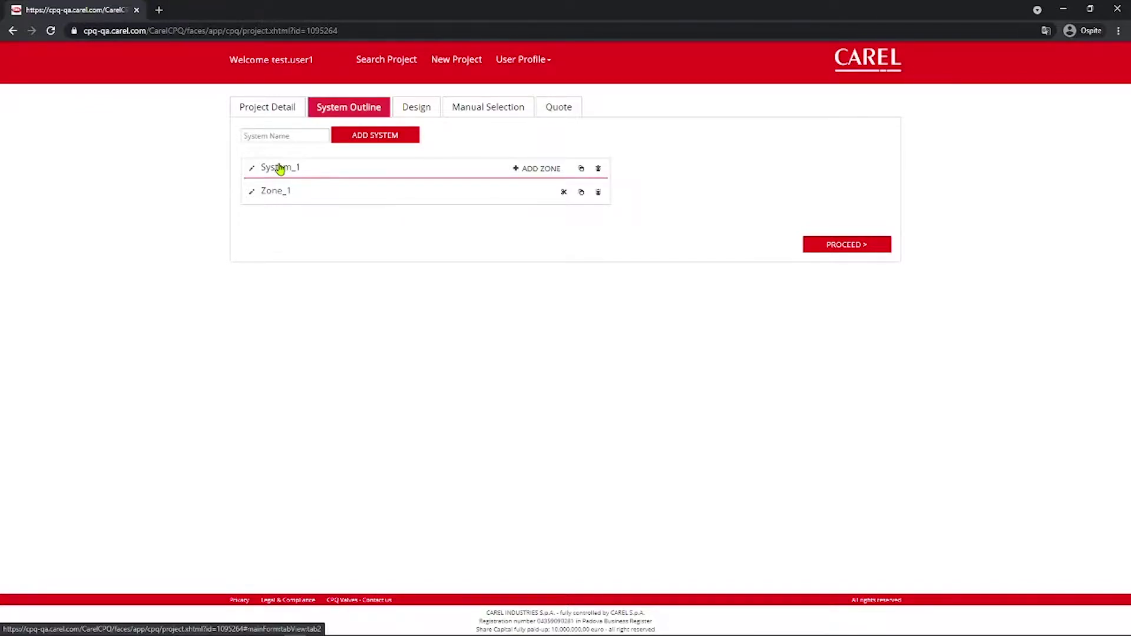
left_click(279, 169)
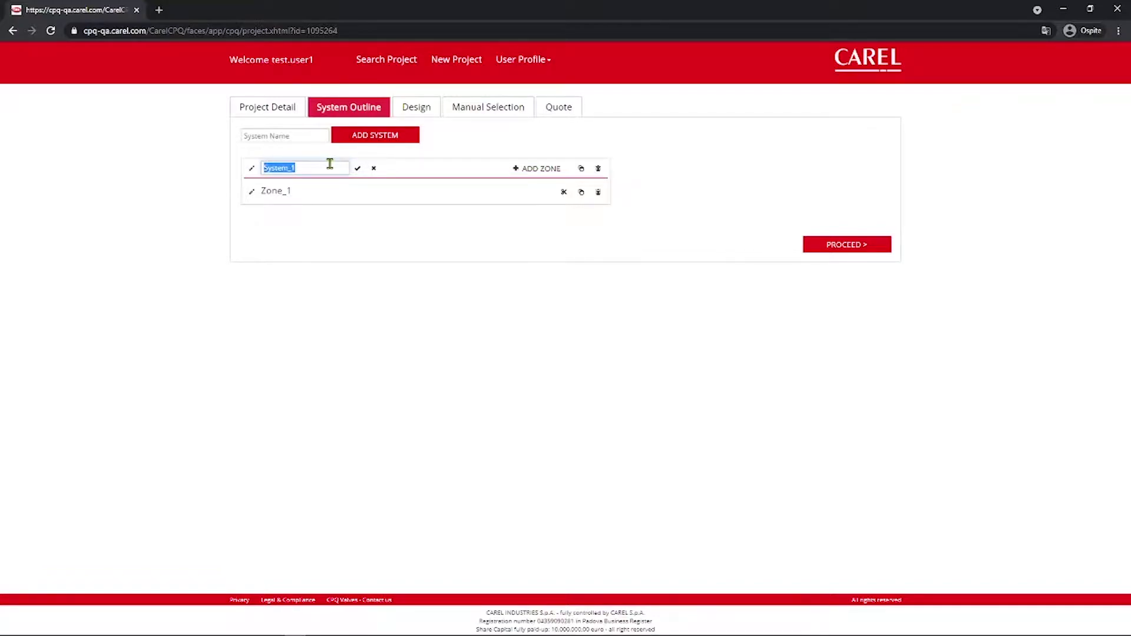
type("Main building")
left_click(358, 168)
Step: Rename Zone_1 to 'Gascooler A'
left_click(275, 193)
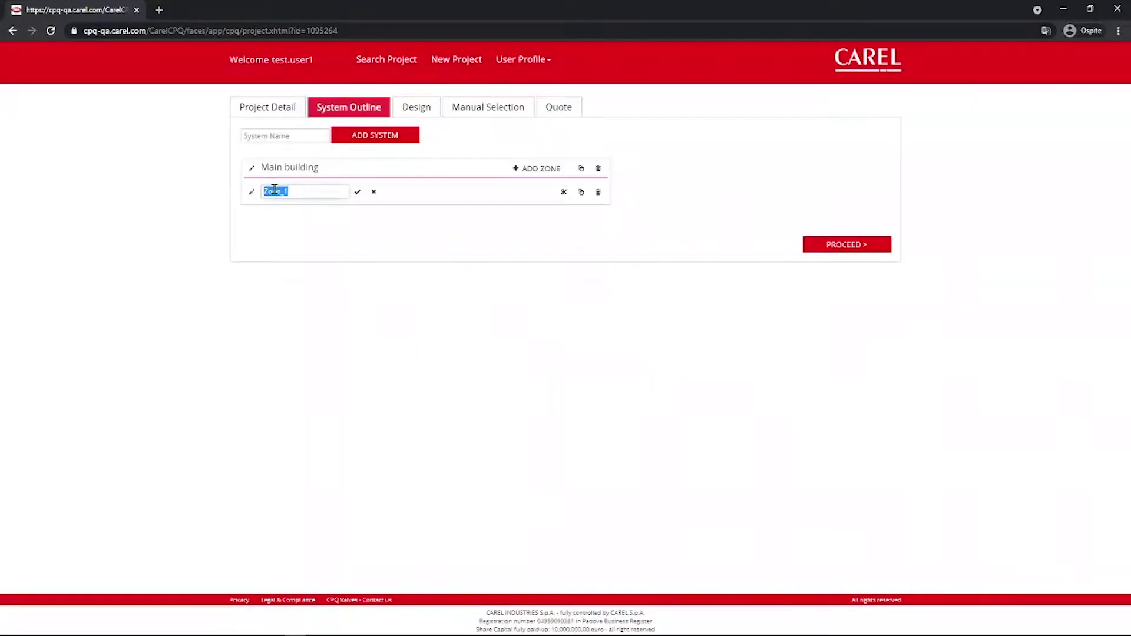
type("Gascooler A")
left_click(356, 194)
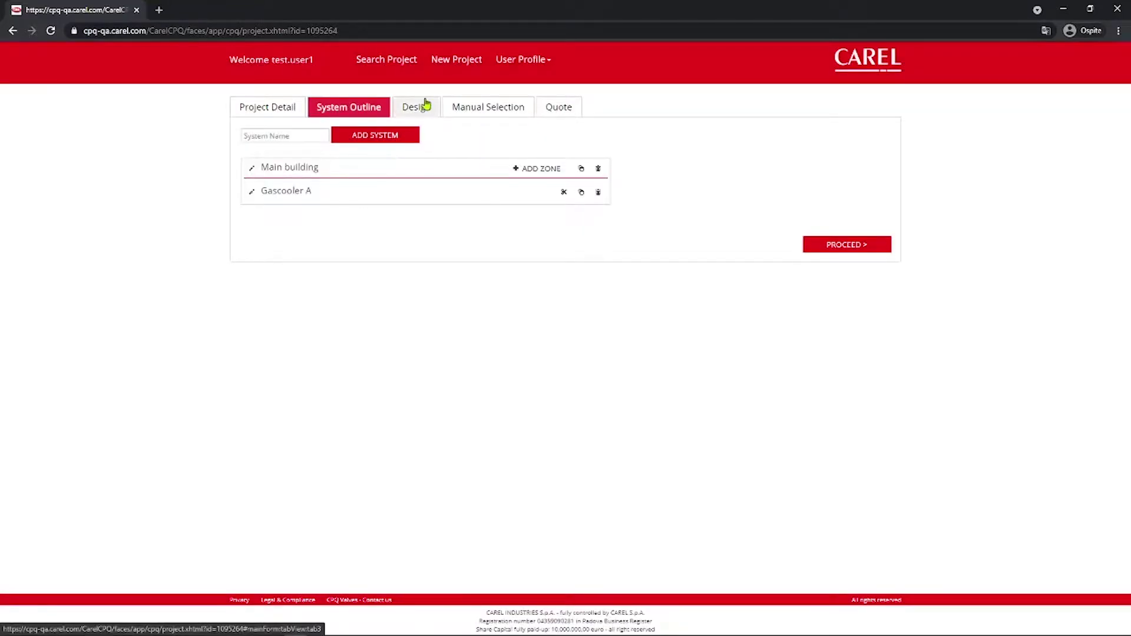
Step: In the Design tab, keep Main building as the system, °C and Metric units
left_click(426, 104)
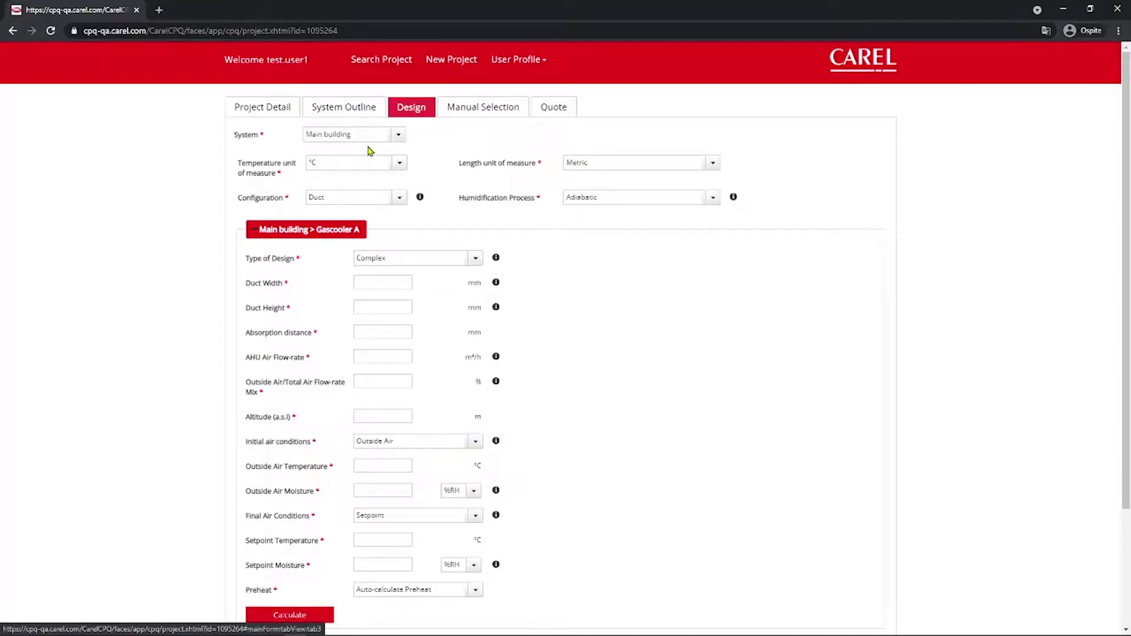
left_click(327, 135)
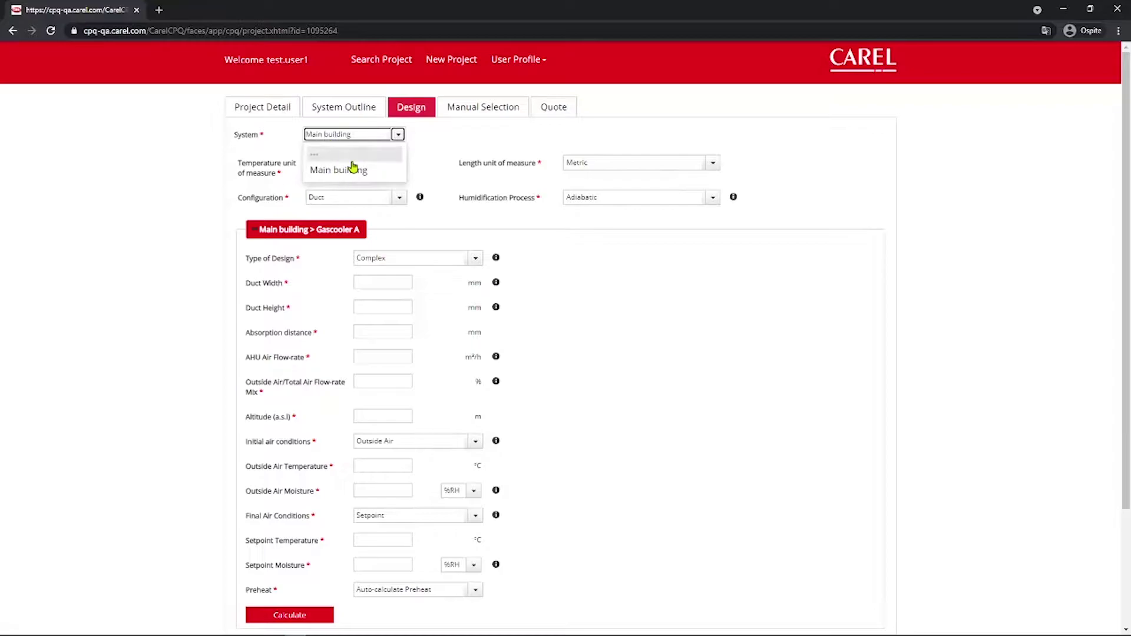
left_click(347, 136)
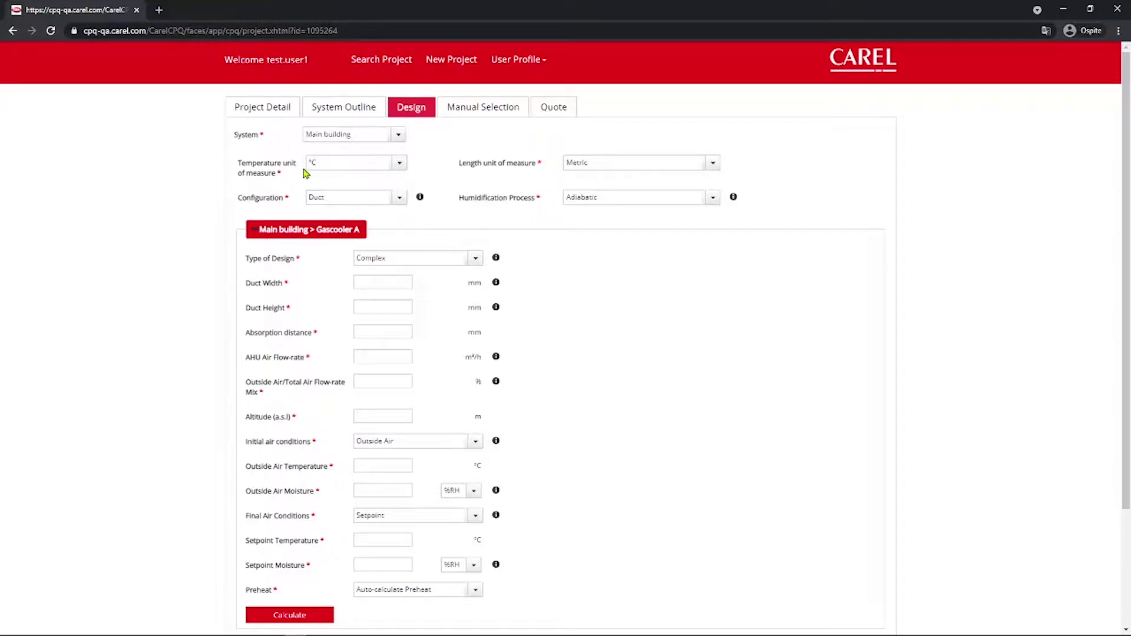
left_click(331, 167)
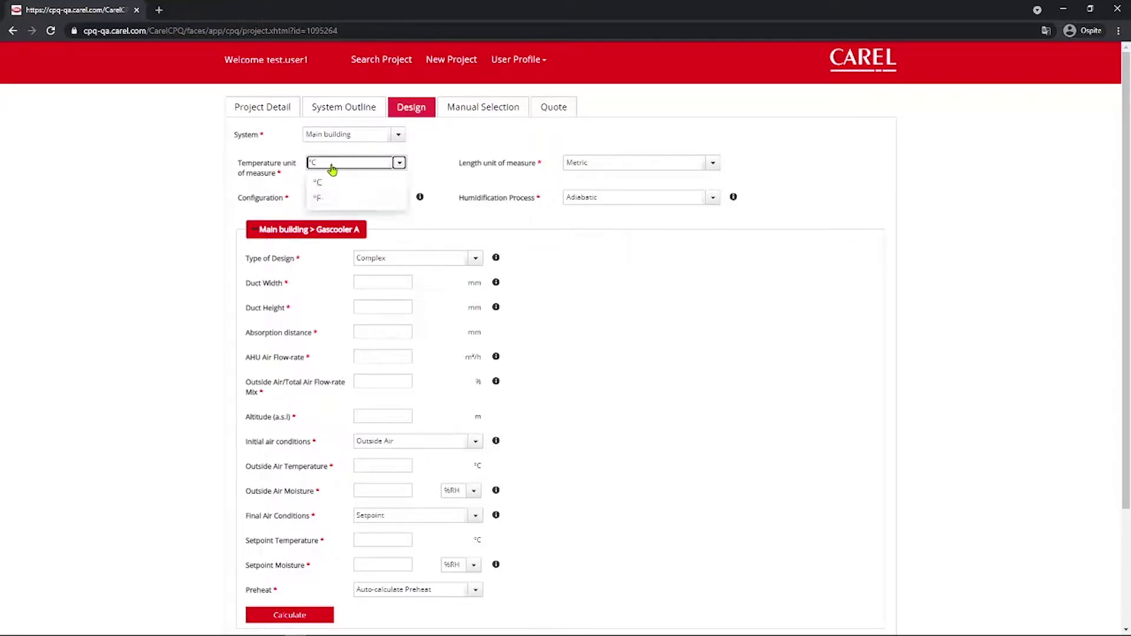
left_click(452, 165)
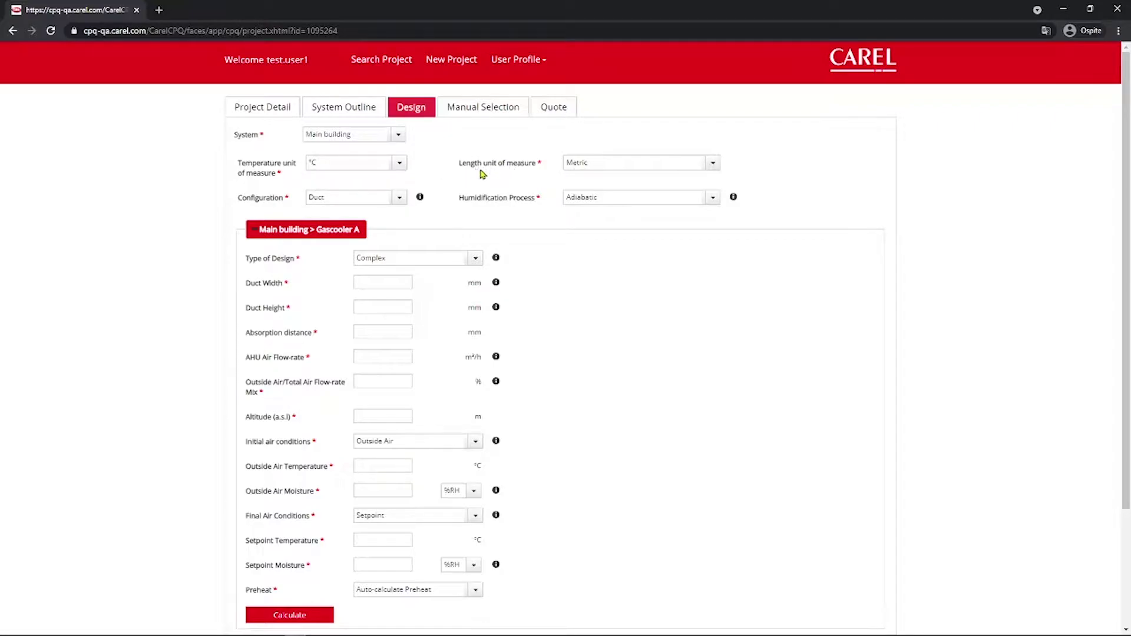
left_click(621, 171)
left_click(786, 158)
Step: Set Configuration to Condensers / Gas Coolers and keep Adiabatic humidification
left_click(321, 203)
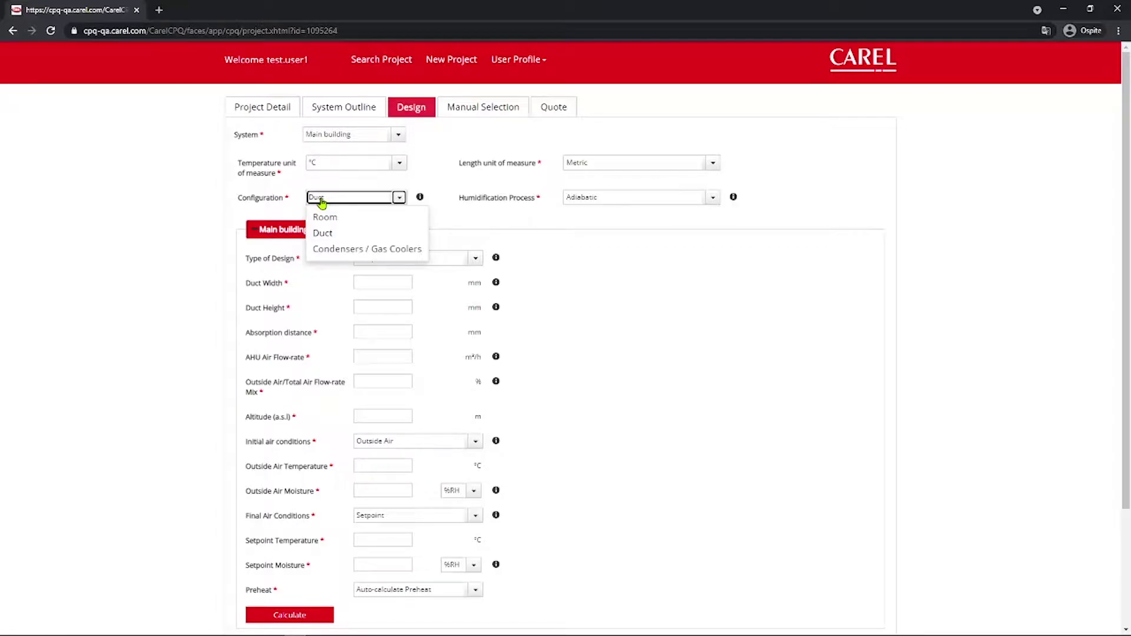
left_click(380, 248)
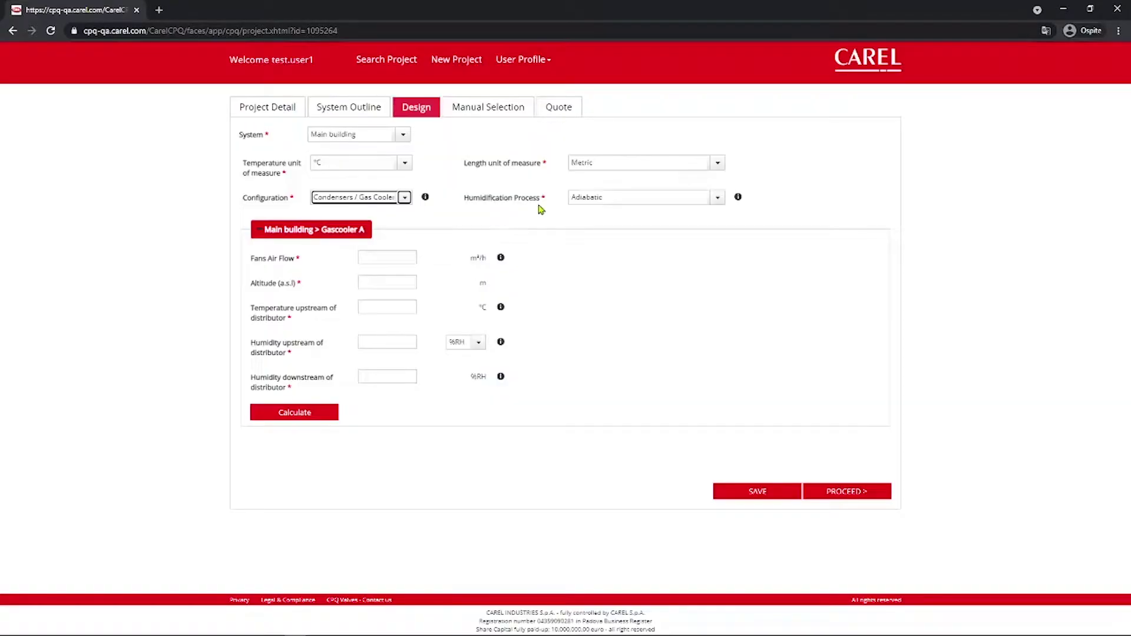
left_click(620, 205)
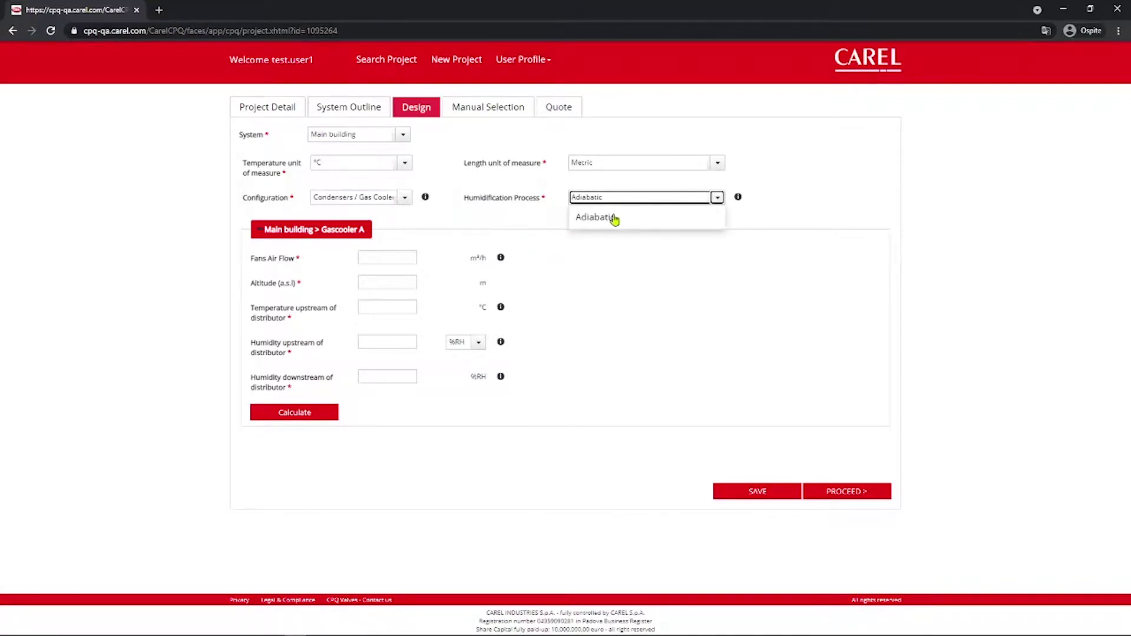
left_click(613, 218)
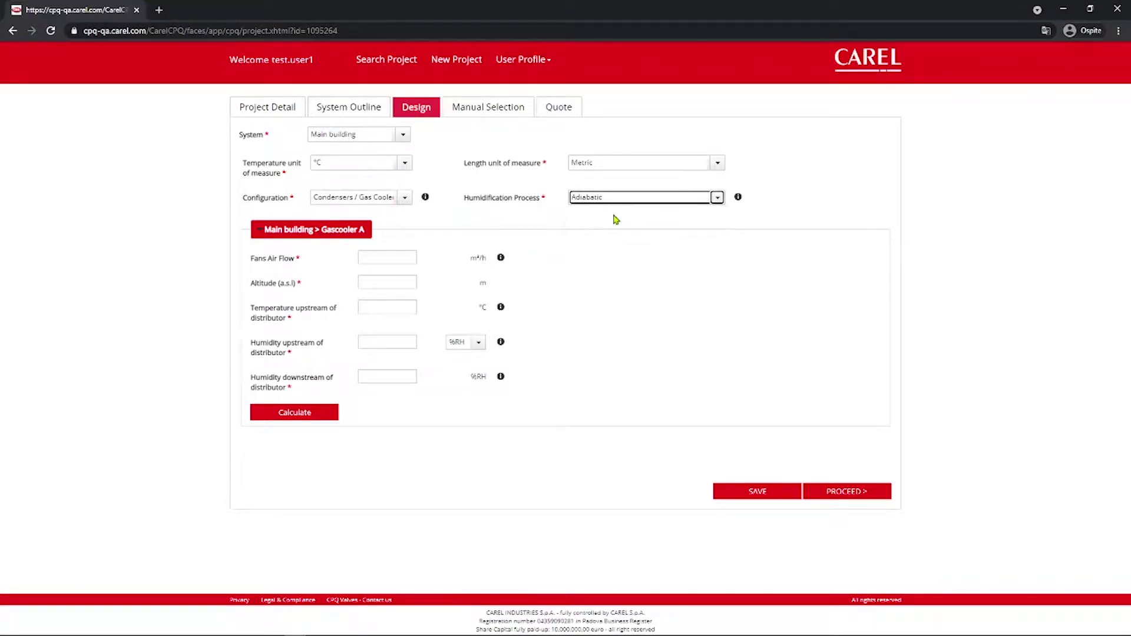
Step: Enter 55000 m³/h airflow, altitude 0, 35 °C upstream, 45% upstream and 90% downstream humidity
left_click(375, 257)
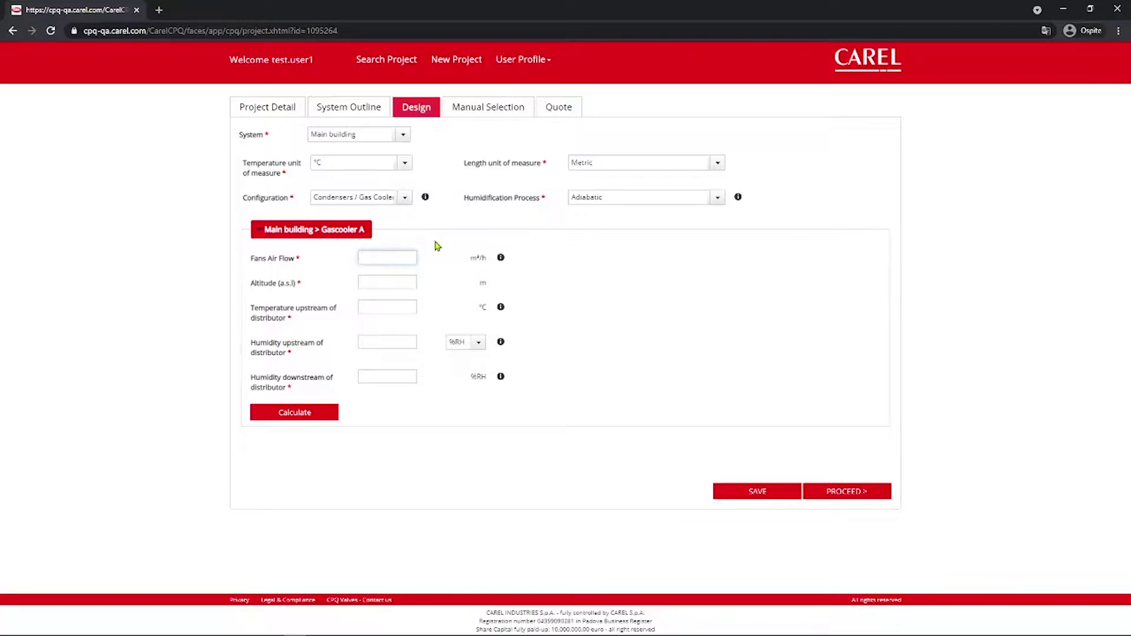
type("55000")
left_click(405, 280)
type("0")
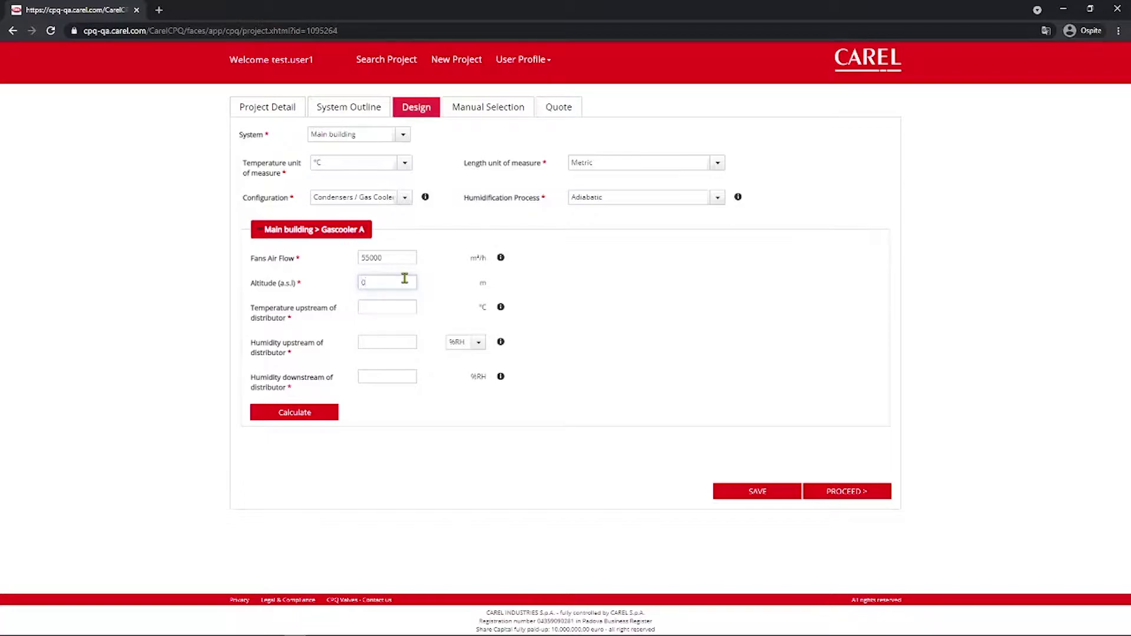
left_click(401, 308)
type("35")
left_click(388, 344)
type("45")
left_click(414, 378)
type("90")
Step: Calculate the humidification load and highlight the 251.2 kg/h result
left_click(274, 417)
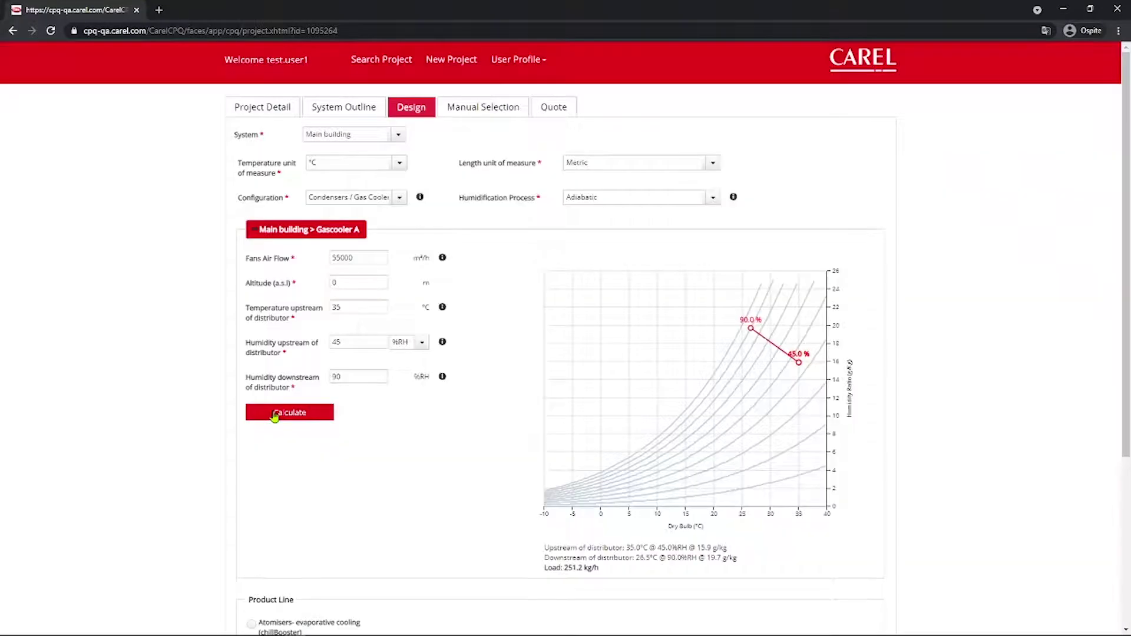
scroll(722, 335, "down", 1)
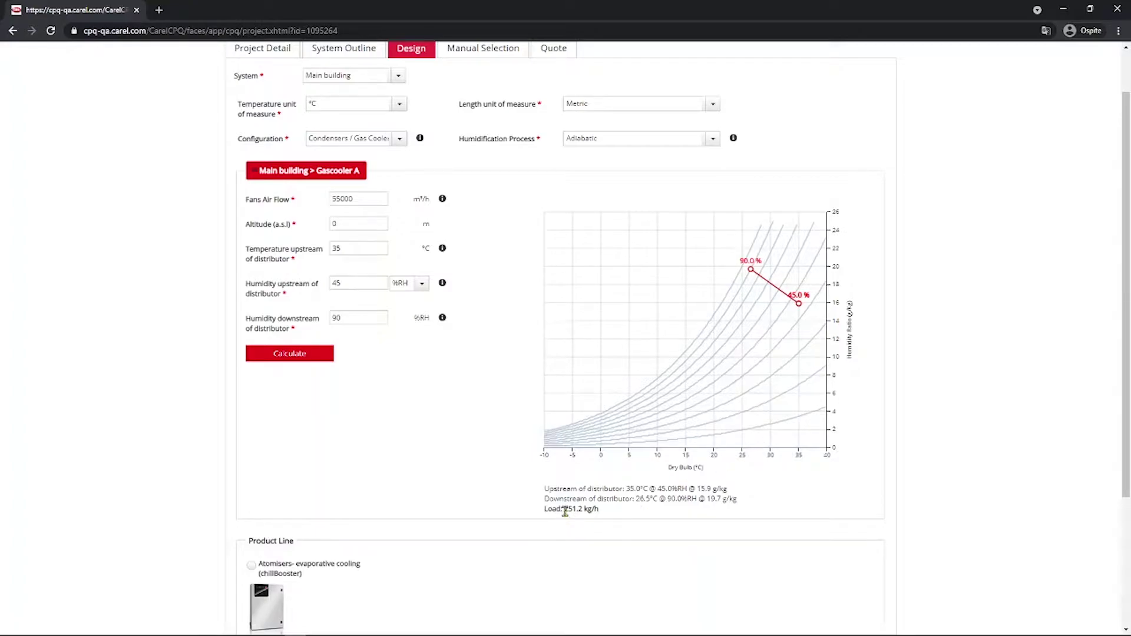
left_click_drag(564, 509, 618, 515)
scroll(437, 459, "down", 1)
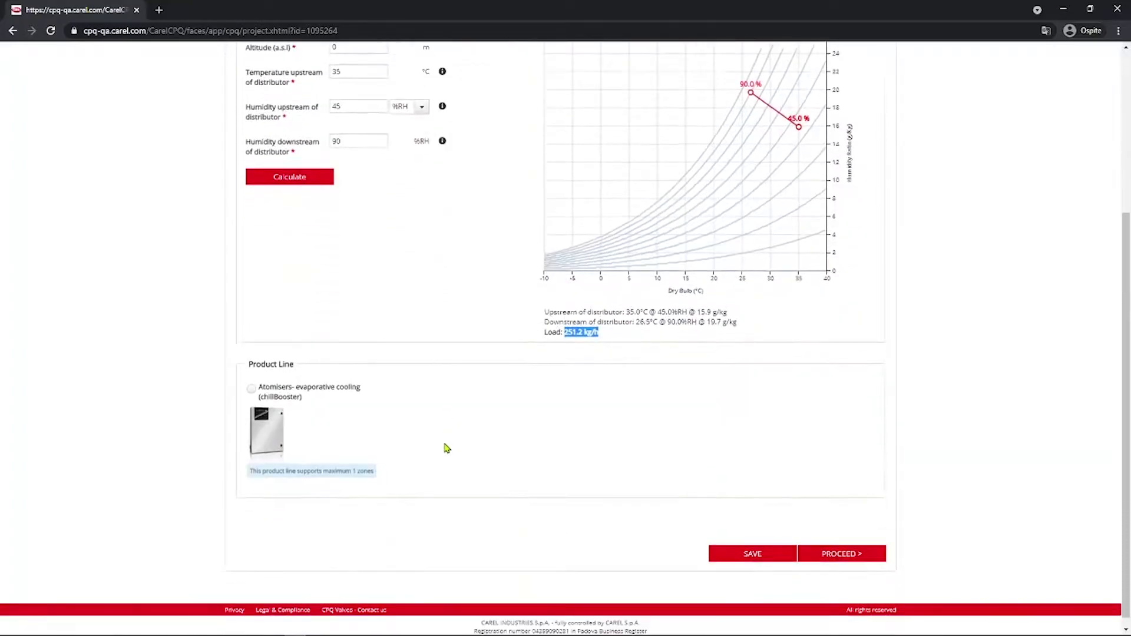
Step: Choose the ChillBooster product line and override Gascooler A's humidification load to 250 kg/h
left_click(252, 393)
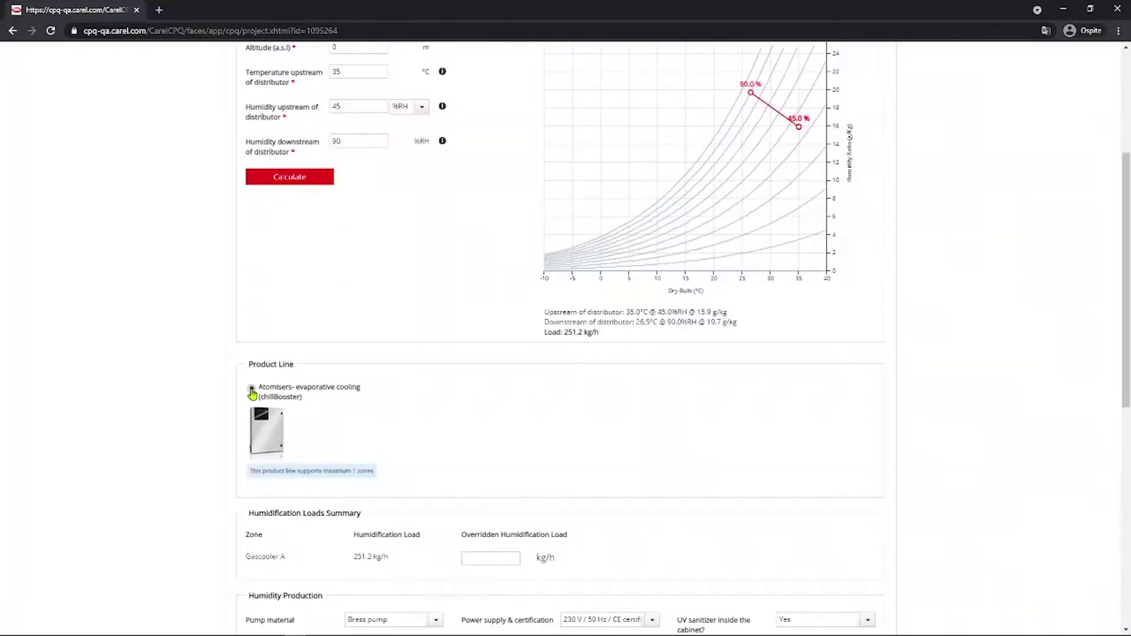
scroll(429, 410, "down", 3)
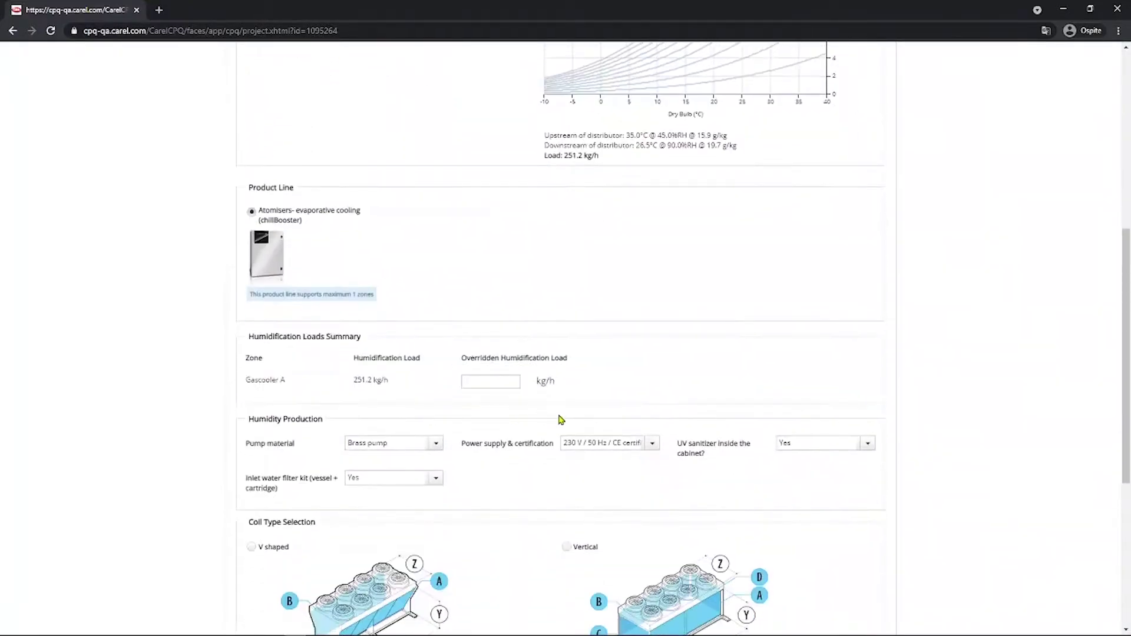
scroll(328, 366, "down", 1)
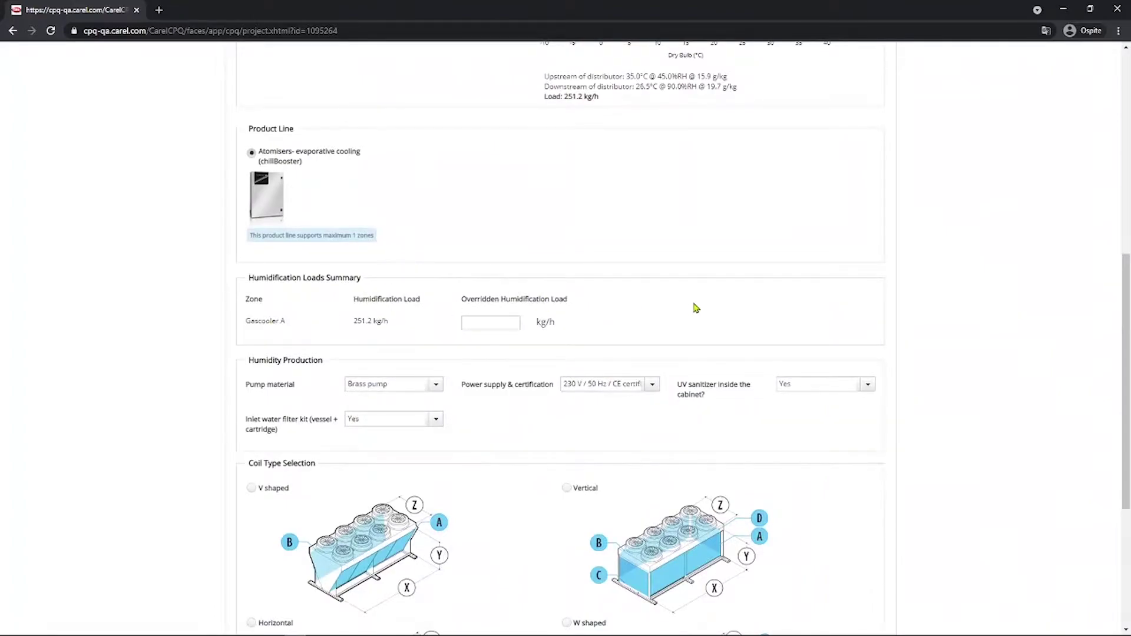
left_click(481, 323)
type("250")
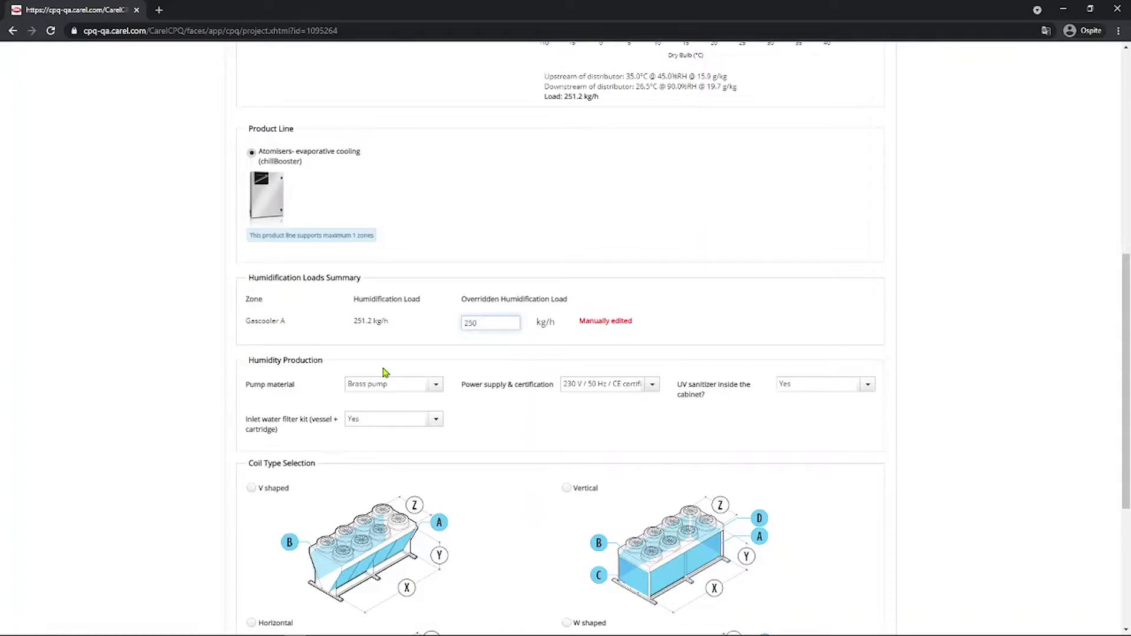
scroll(251, 361, "down", 1)
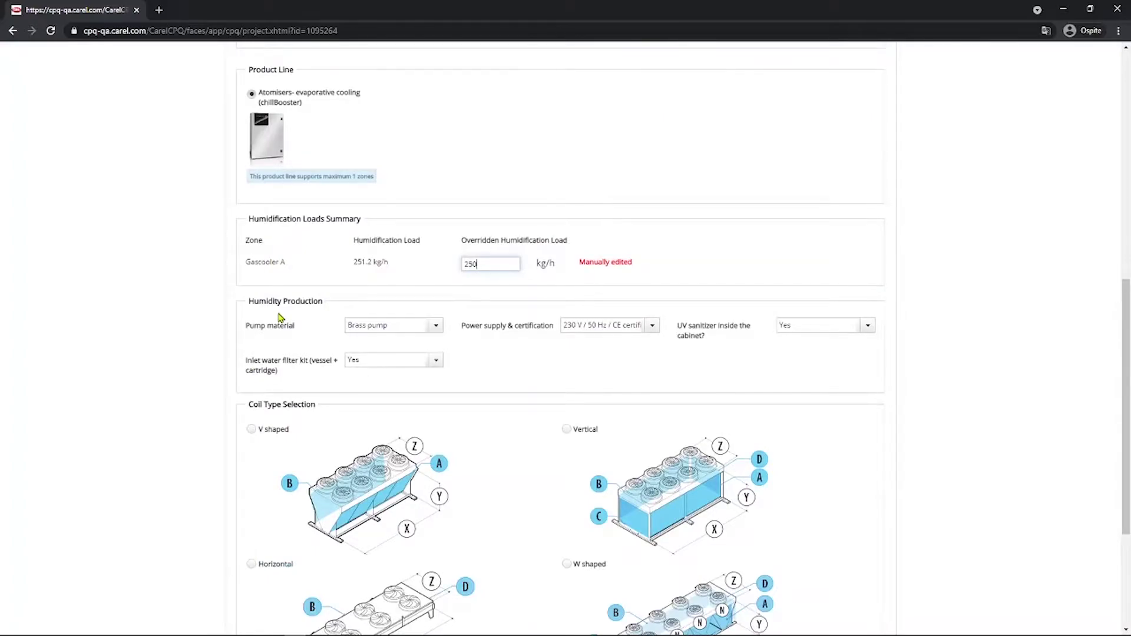
left_click(361, 331)
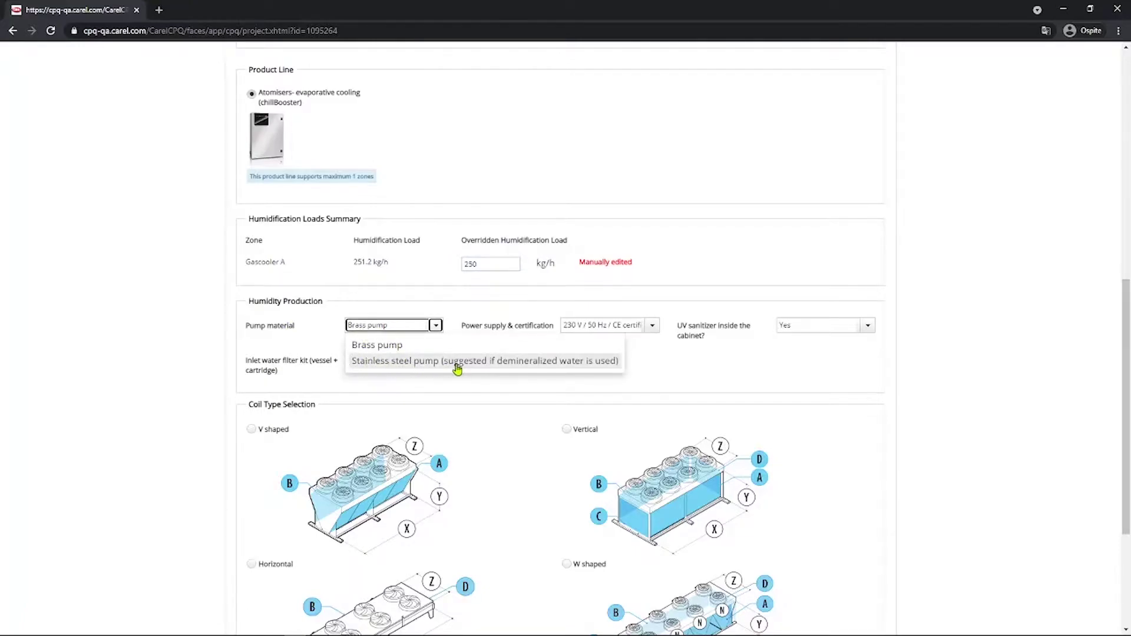
left_click(381, 348)
left_click(602, 327)
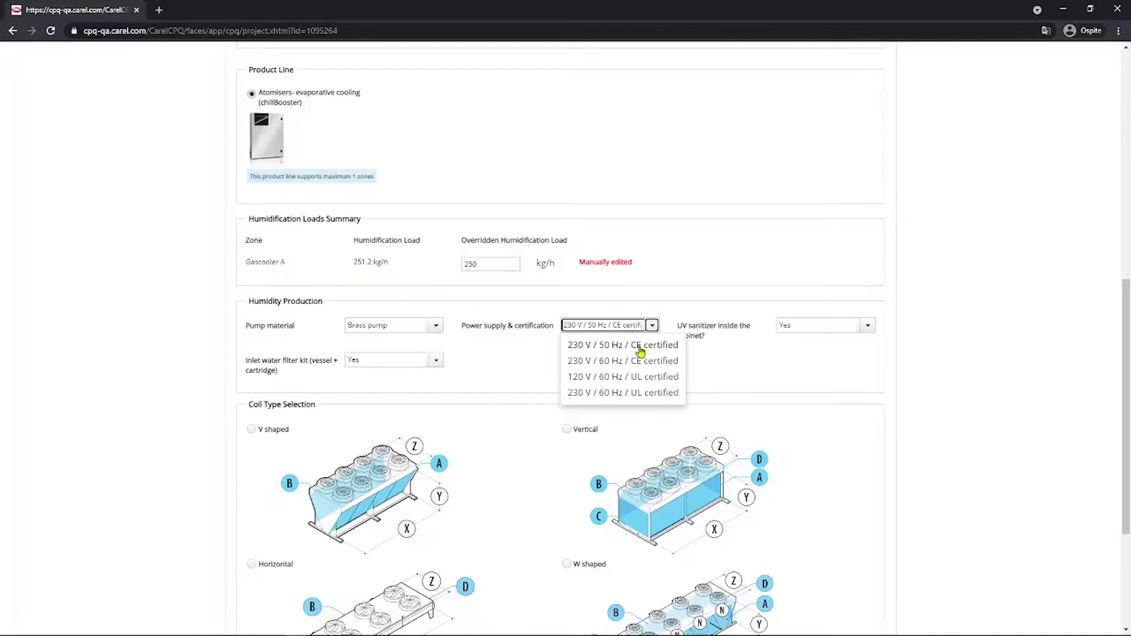
left_click(641, 351)
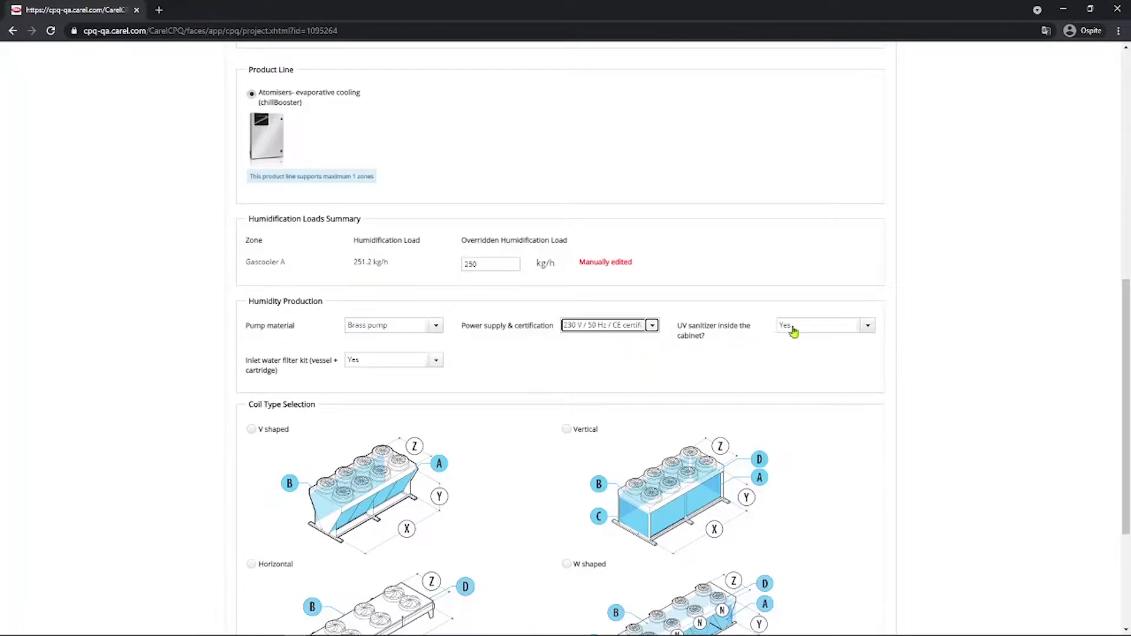
left_click(812, 329)
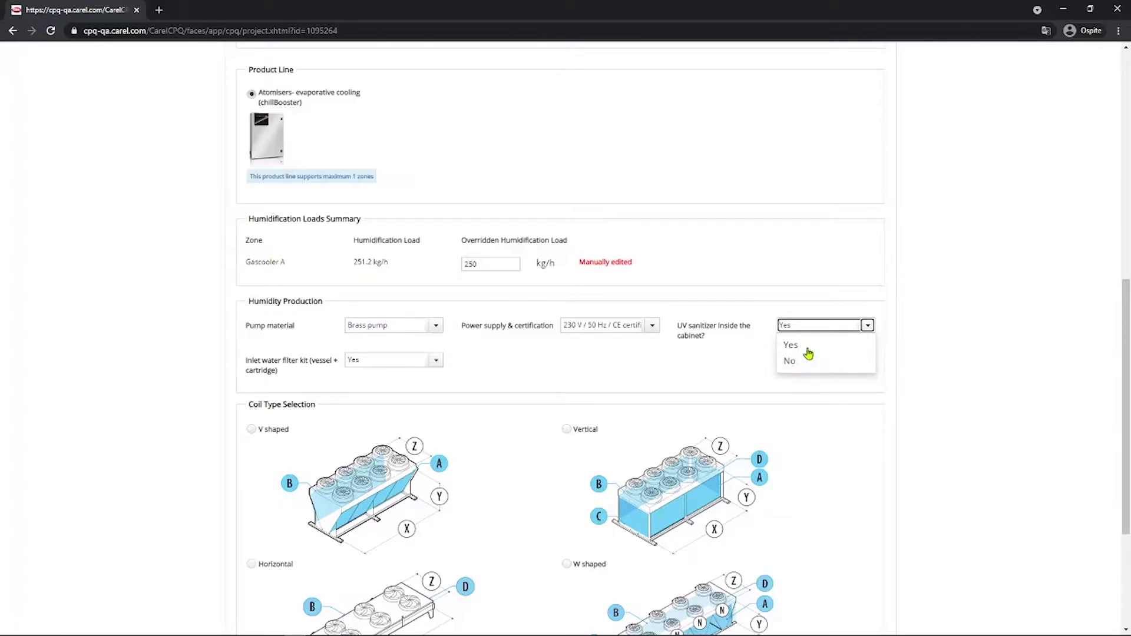
left_click(808, 352)
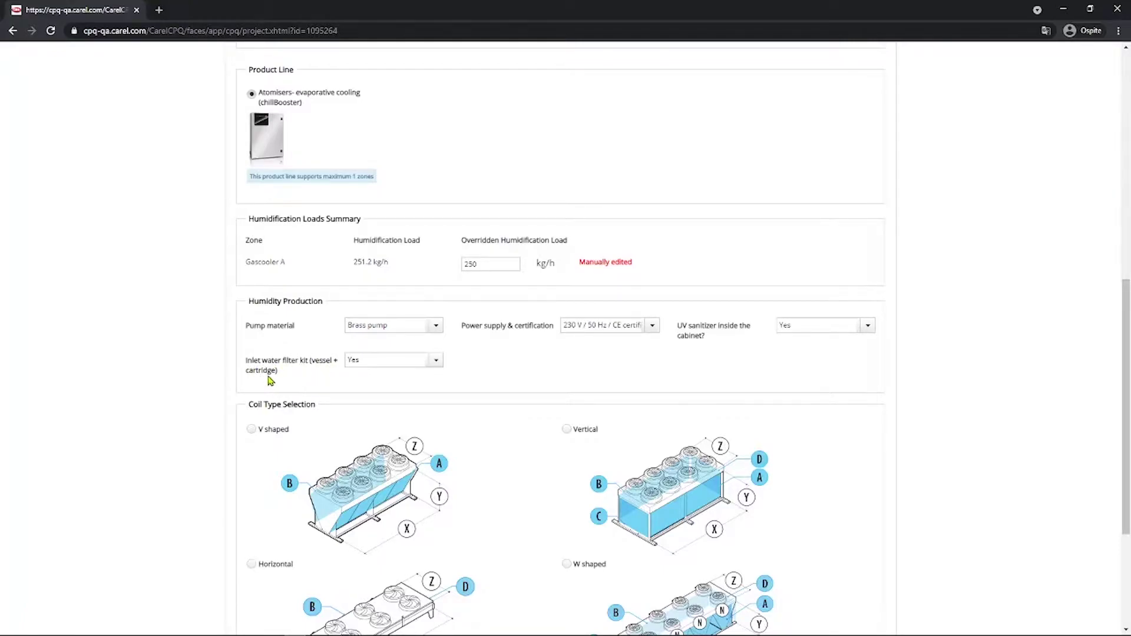
left_click(378, 366)
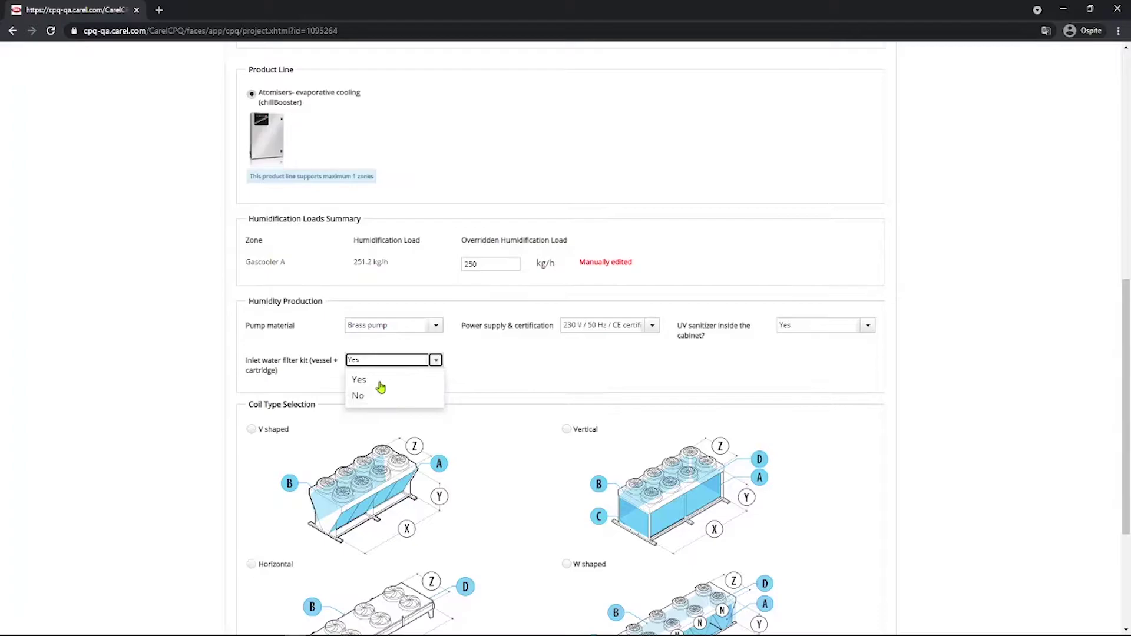
left_click(381, 387)
scroll(482, 366, "down", 1)
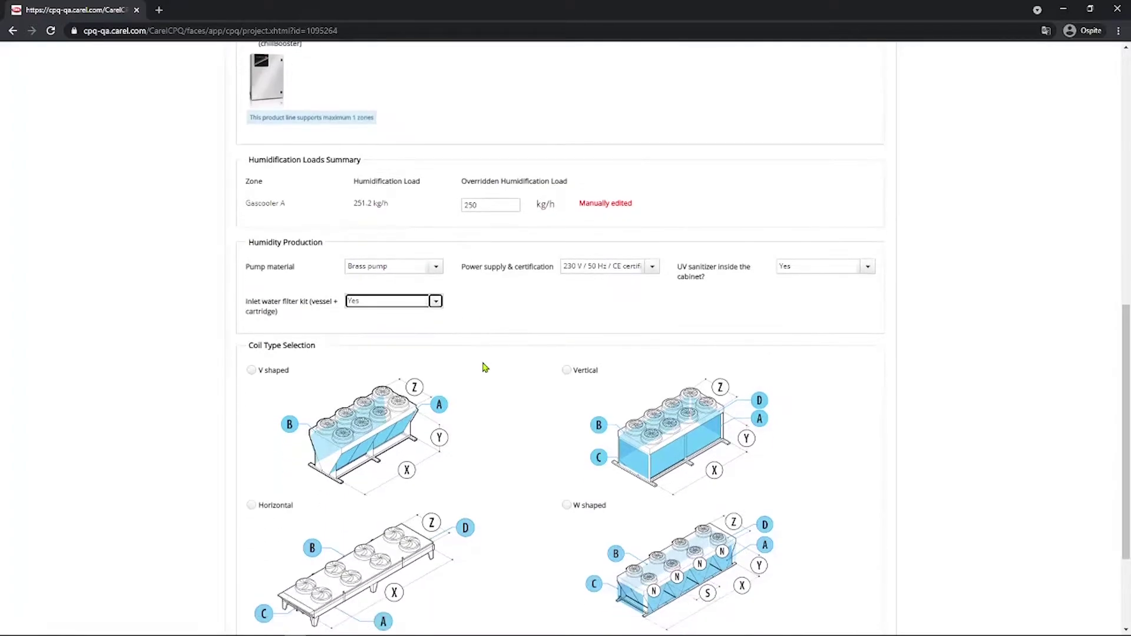
Step: Select V shaped under Coil Type Selection
scroll(483, 368, "down", 3)
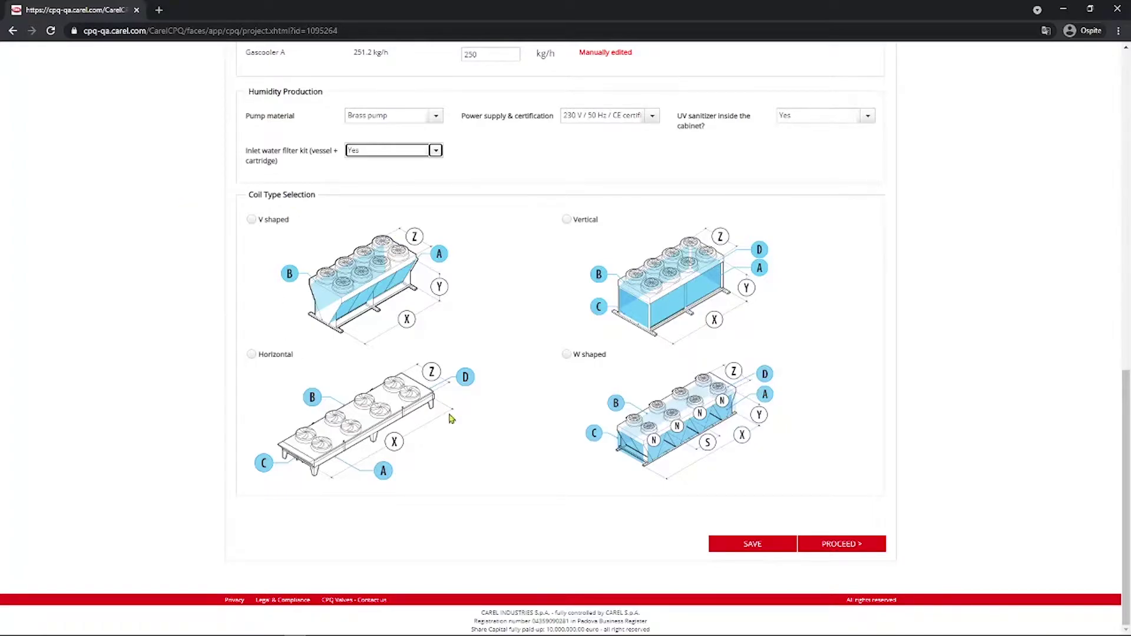
left_click(253, 221)
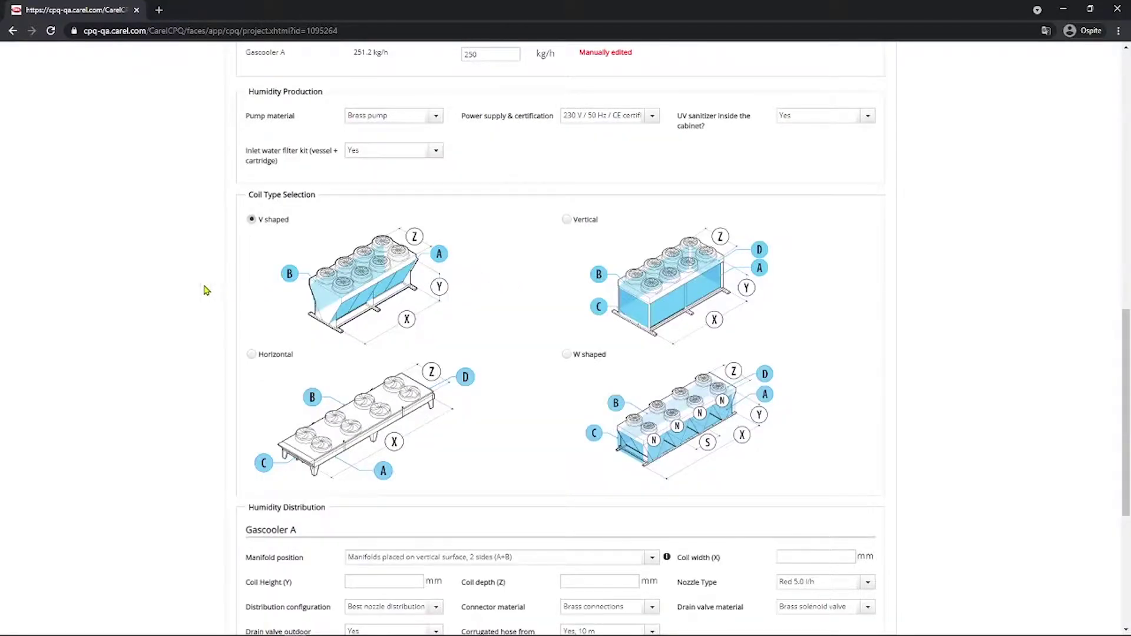
scroll(205, 291, "down", 2)
scroll(205, 291, "down", 3)
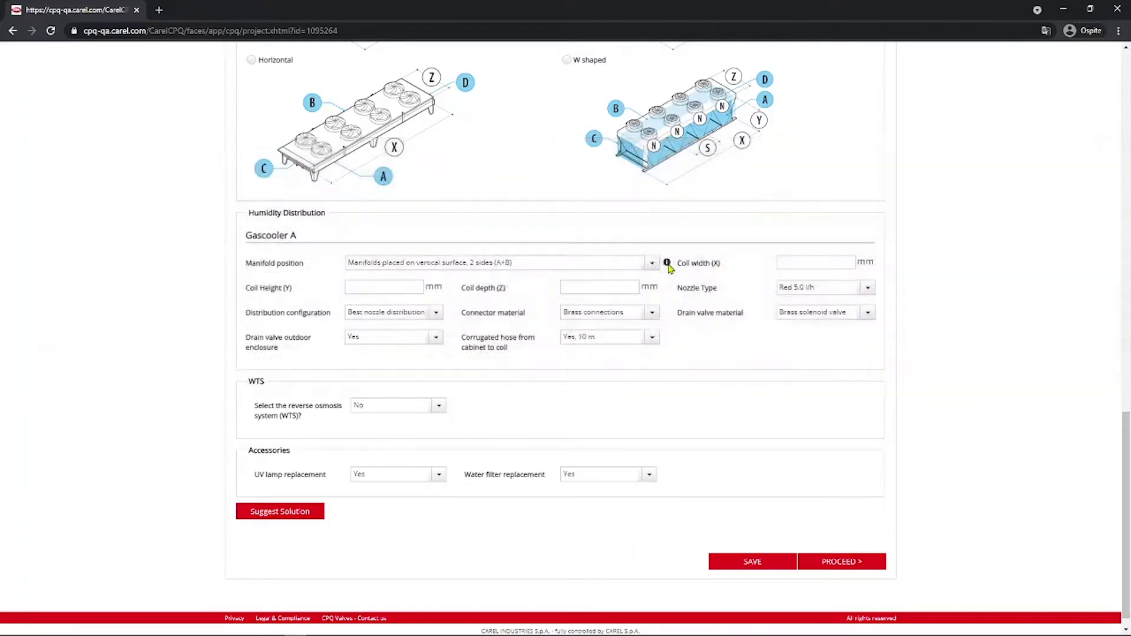
mouse_move(669, 268)
left_click(512, 267)
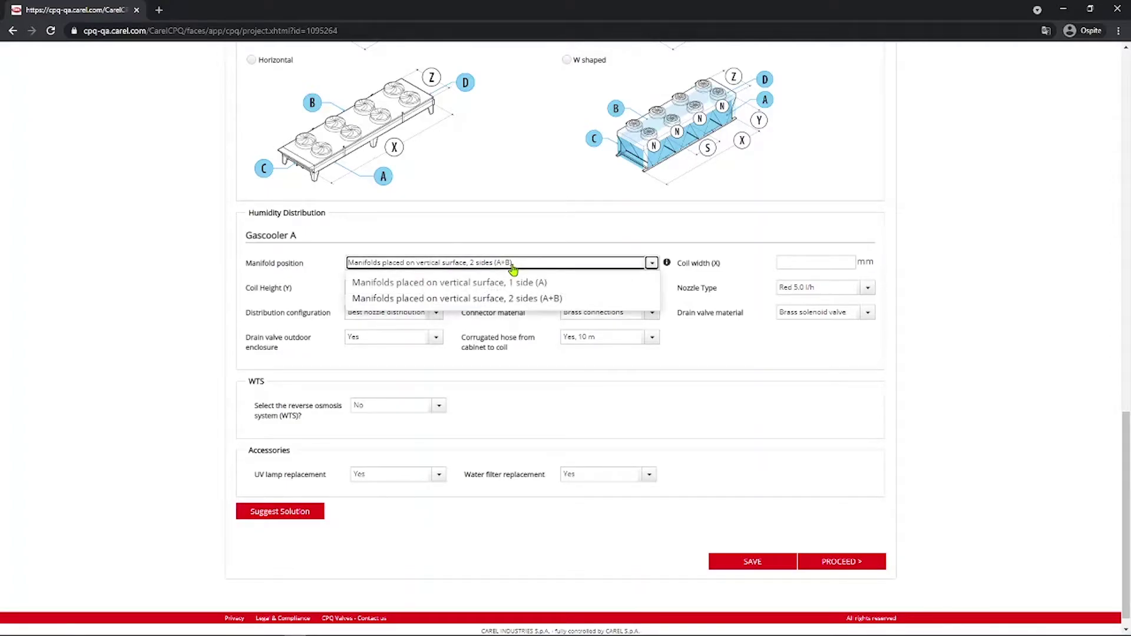
left_click(306, 257)
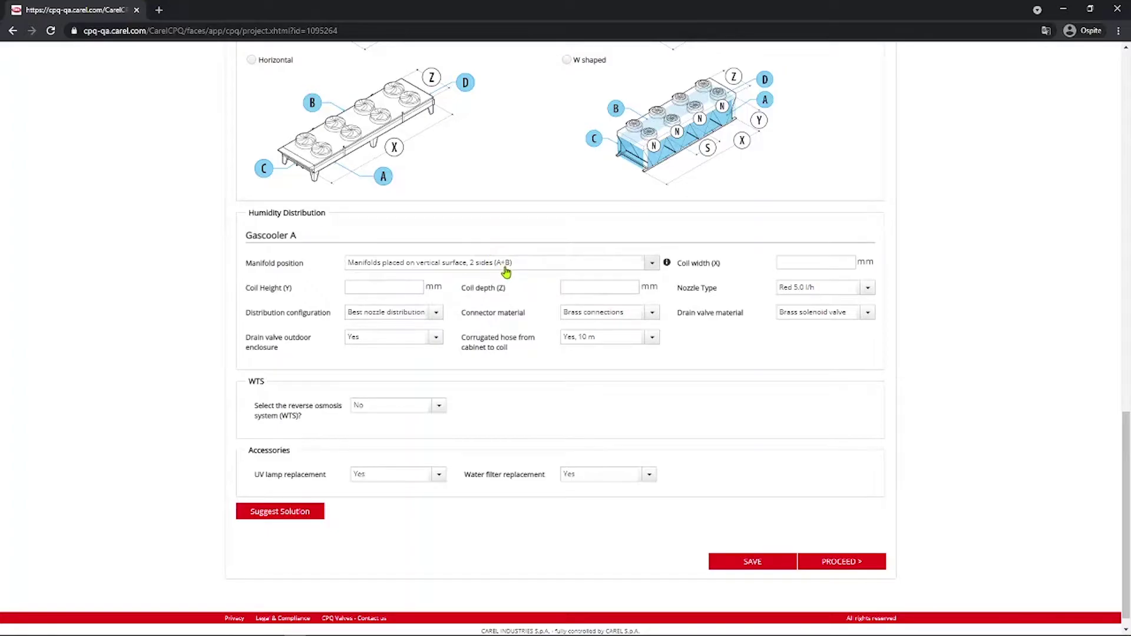
scroll(502, 268, "up", 3)
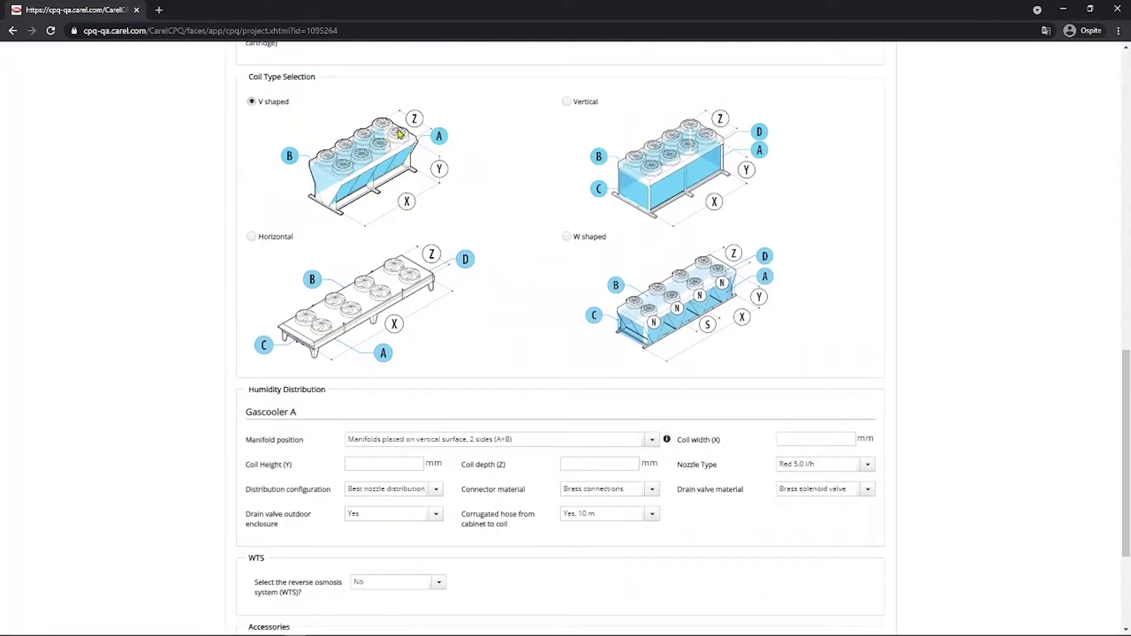
left_click(484, 439)
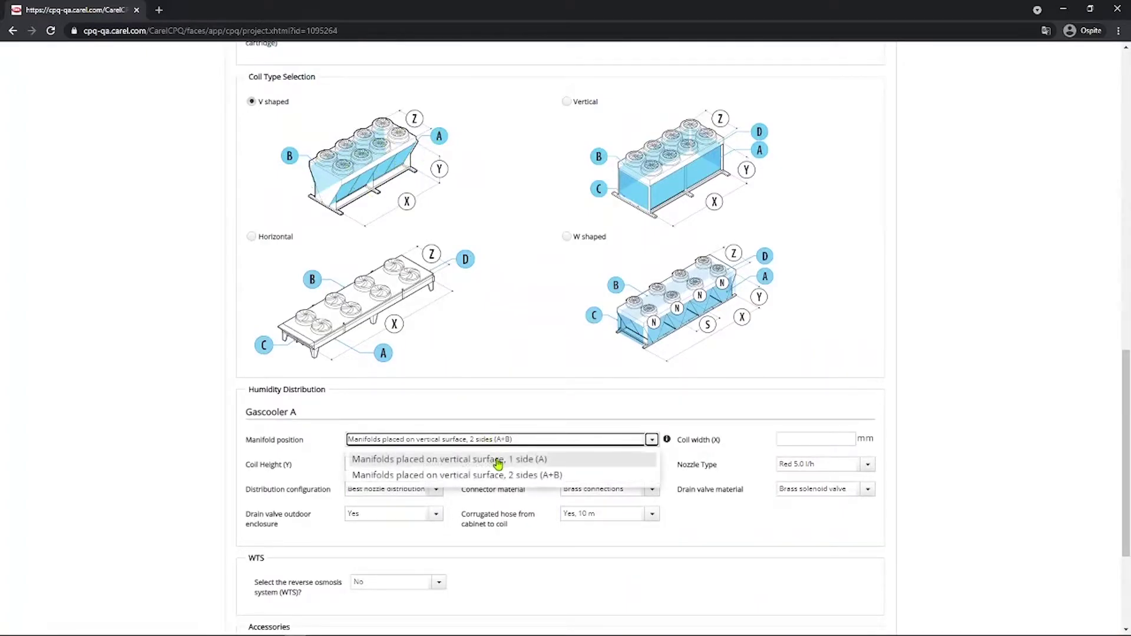
left_click(536, 478)
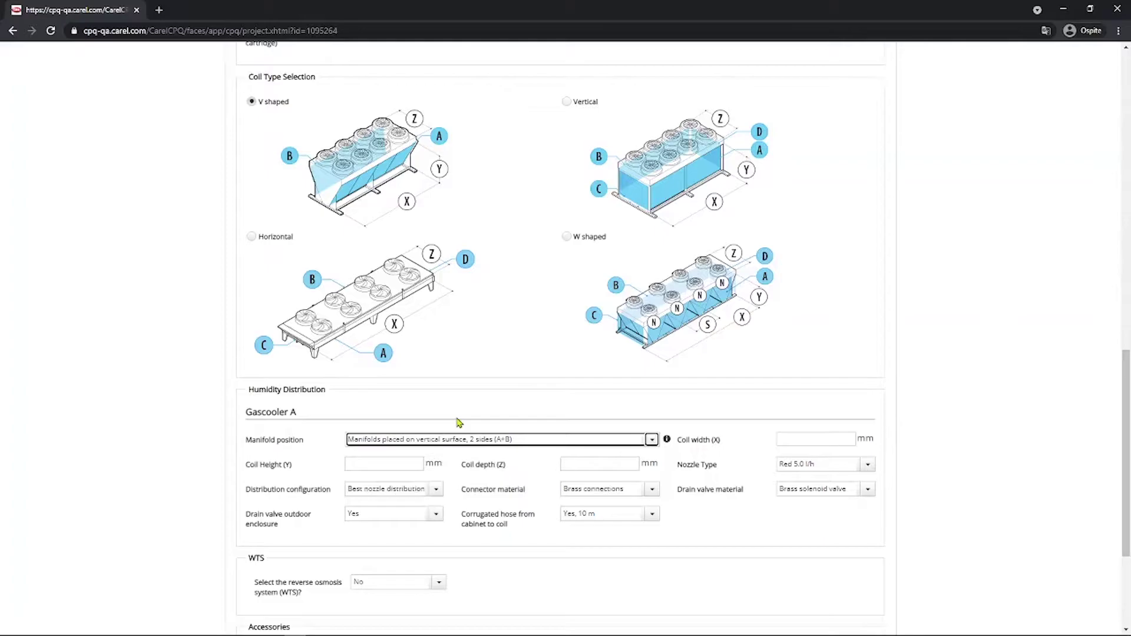
scroll(366, 386, "down", 1)
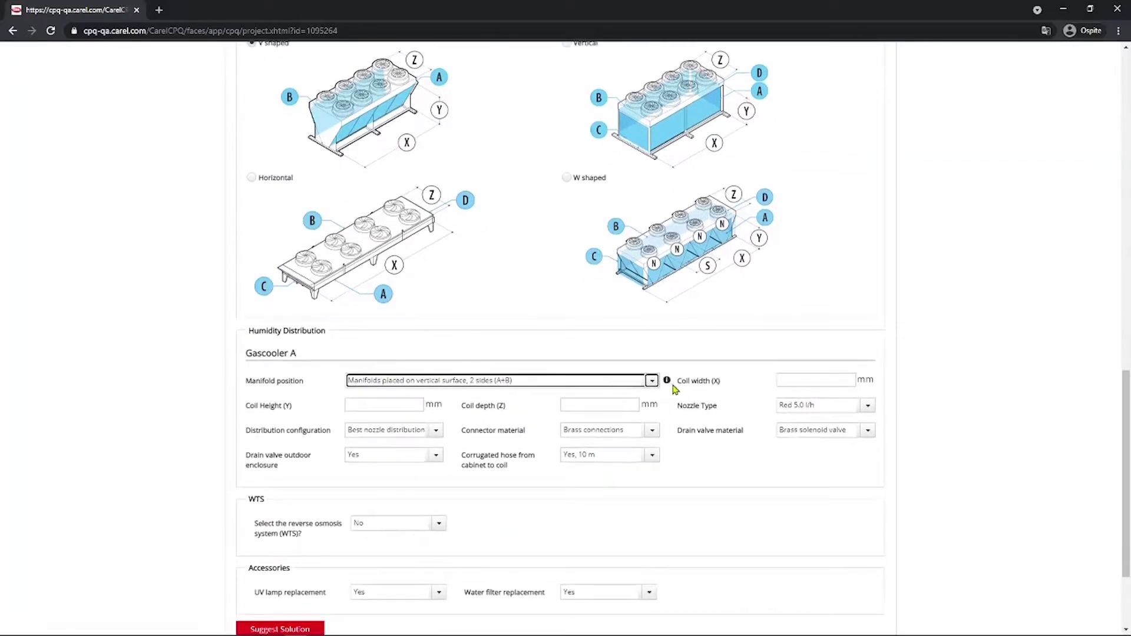
Step: Enter coil width 3000, height 1500 and depth 1000 mm
left_click(785, 377)
scroll(498, 363, "up", 1)
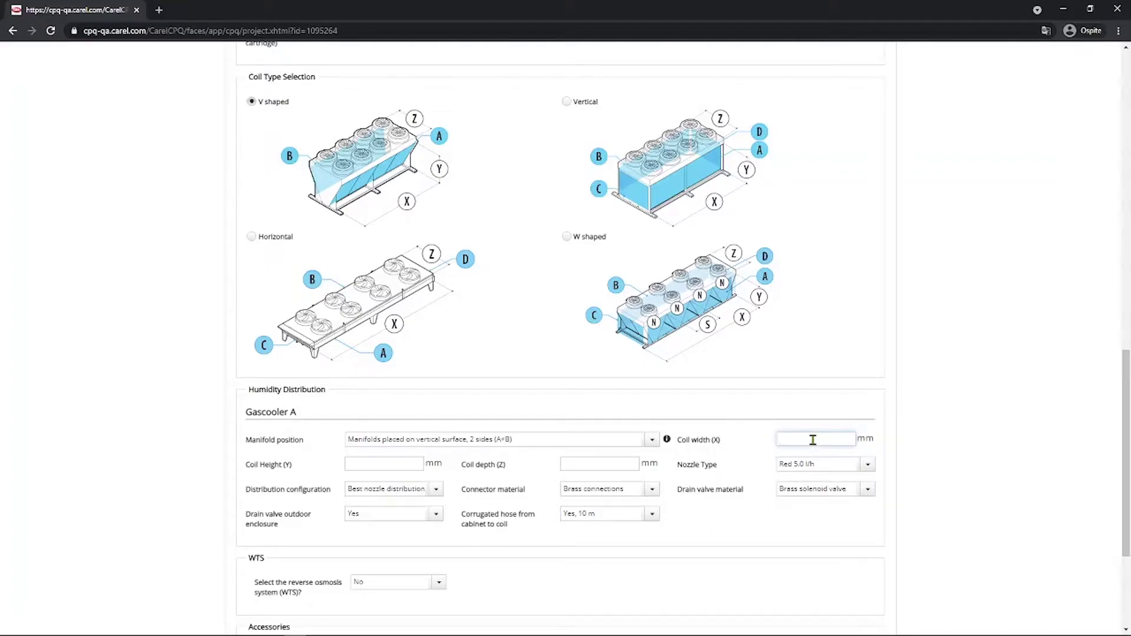
type("3000")
left_click(373, 465)
type("1500")
left_click(583, 458)
type("1000")
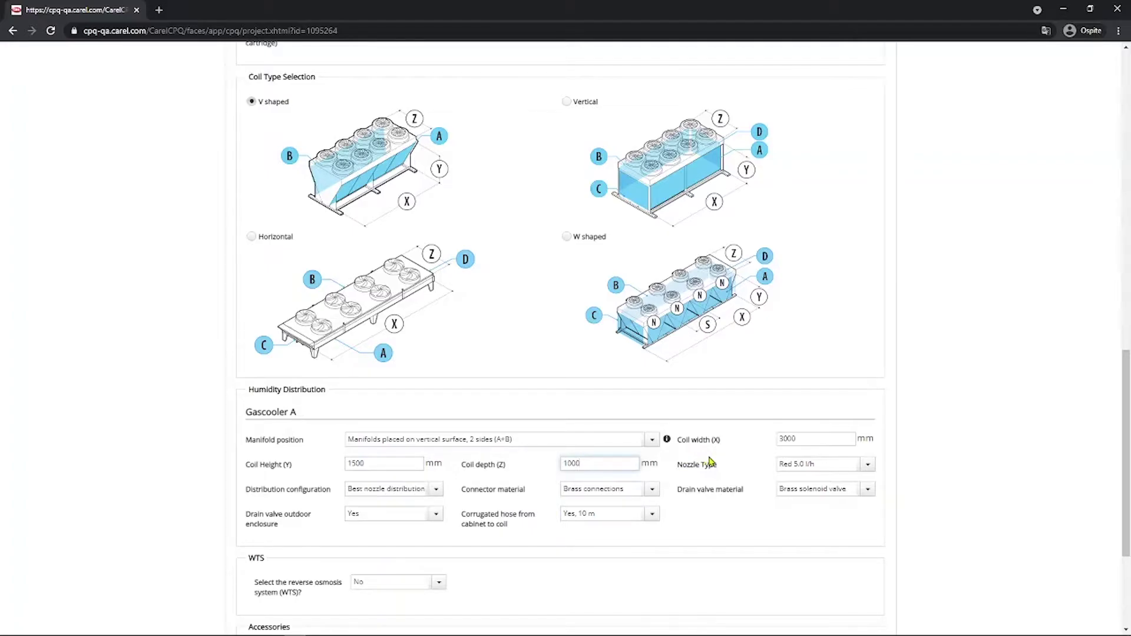
Step: Keep the Red 5.0 l/h nozzle type
left_click(827, 465)
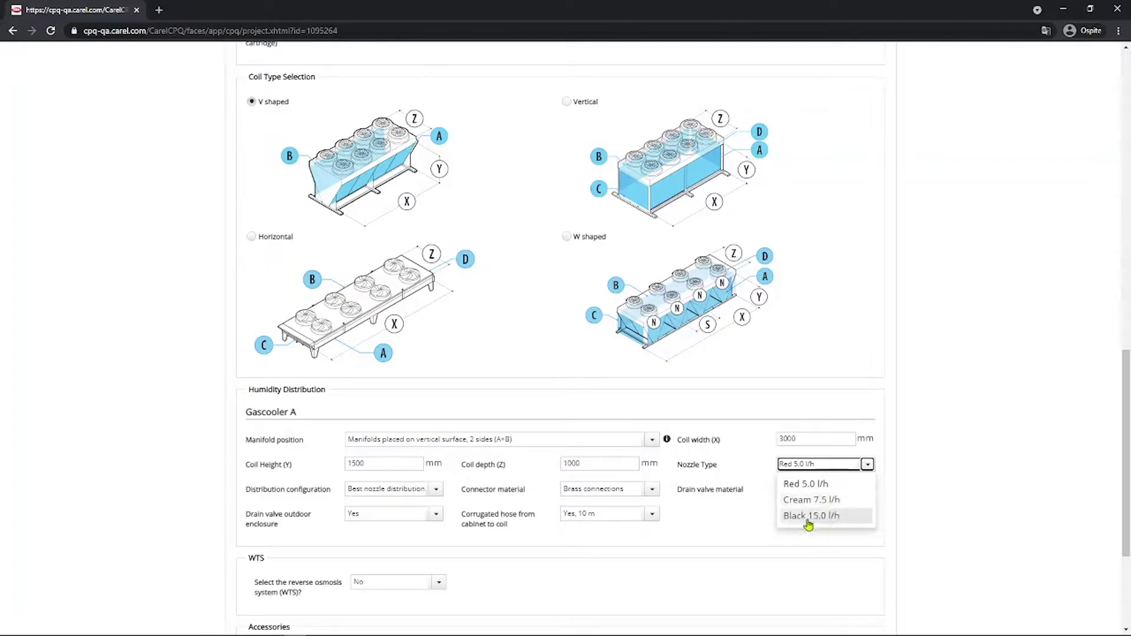
left_click(868, 465)
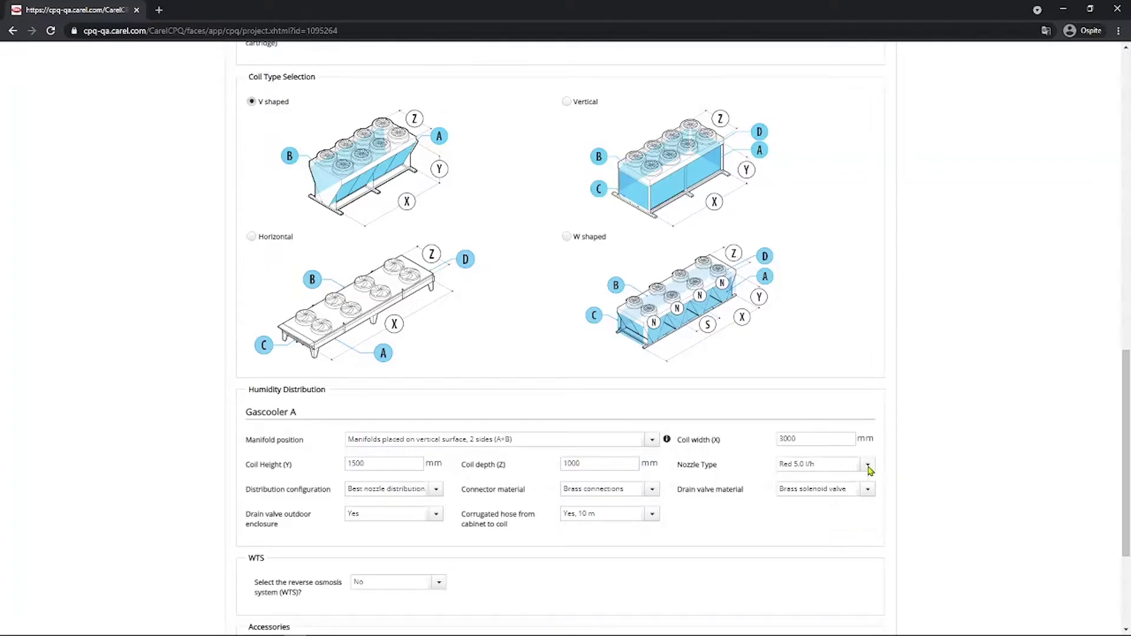
left_click(807, 469)
left_click(807, 483)
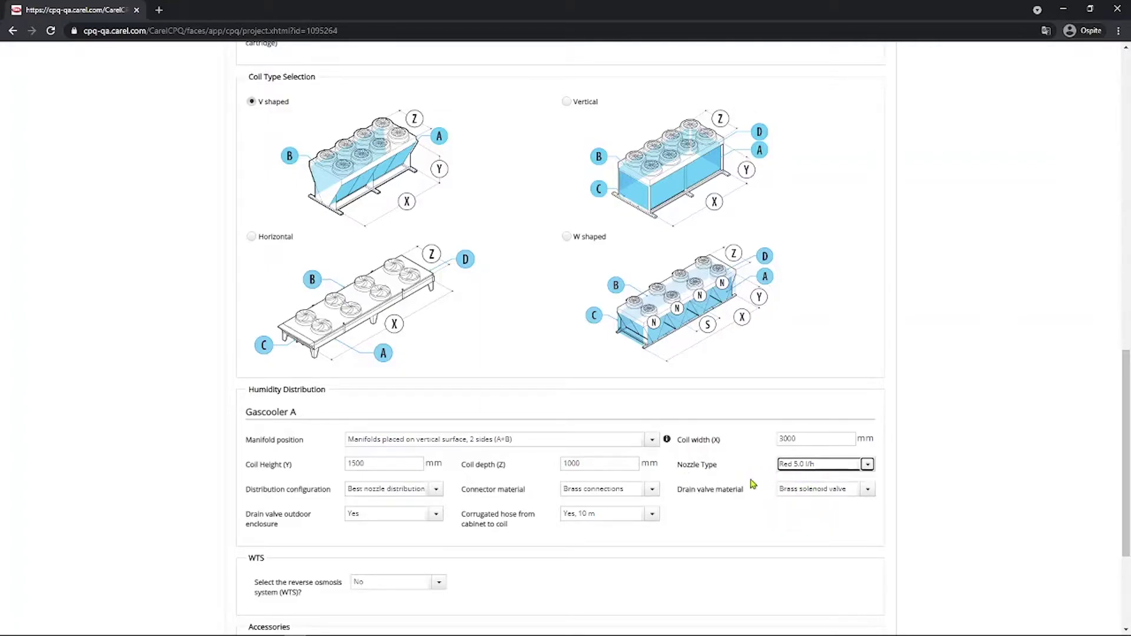
left_click(378, 494)
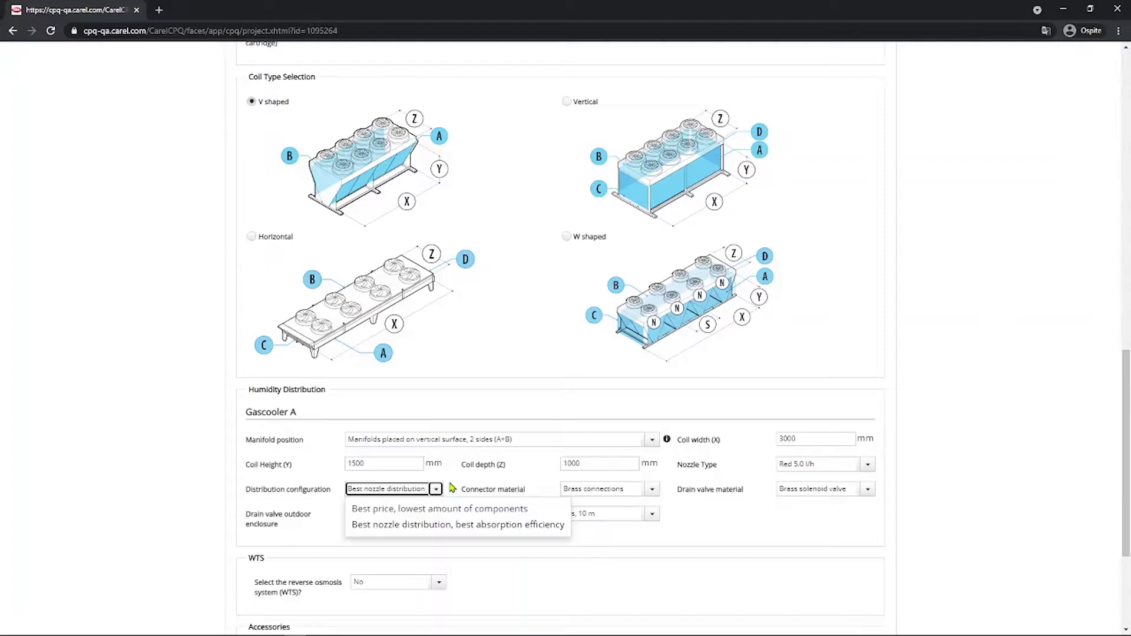
left_click(408, 526)
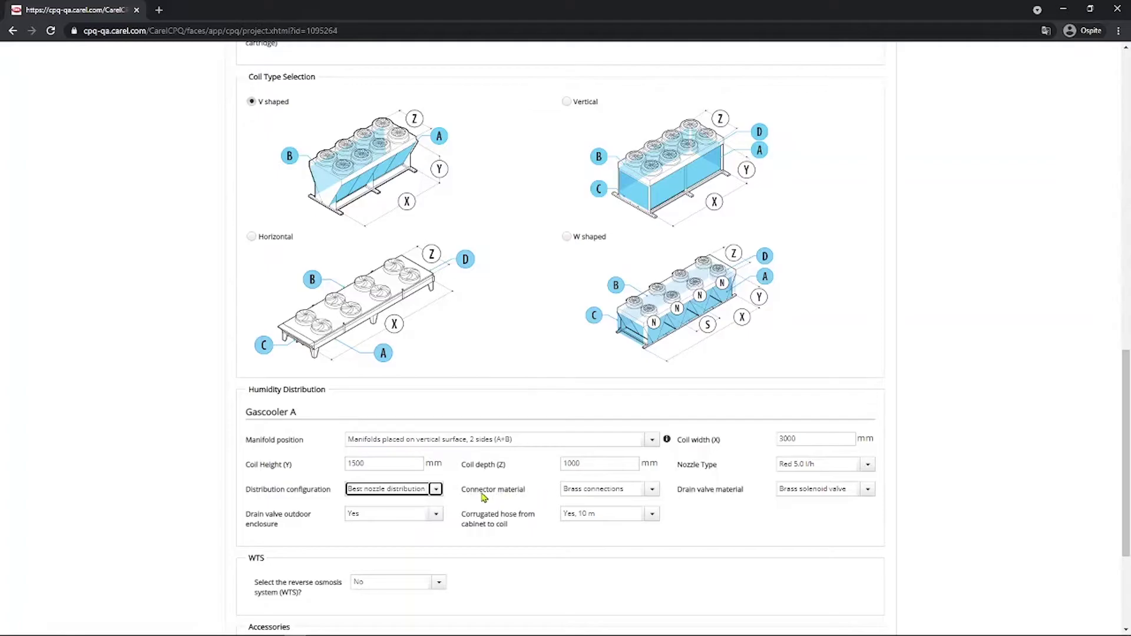
left_click(602, 489)
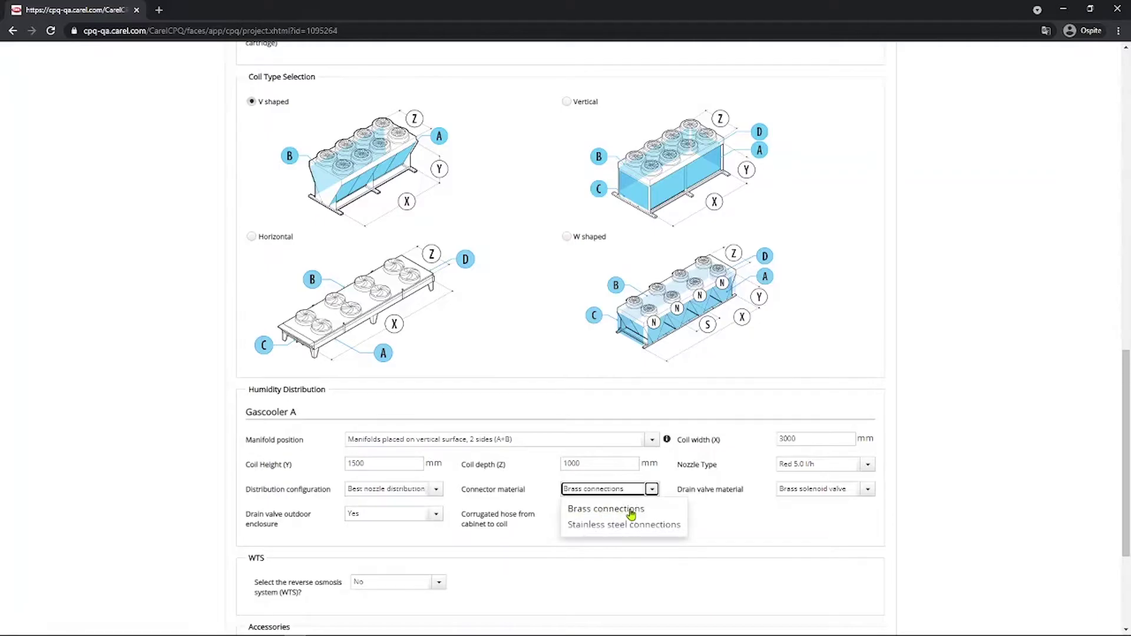
left_click(591, 510)
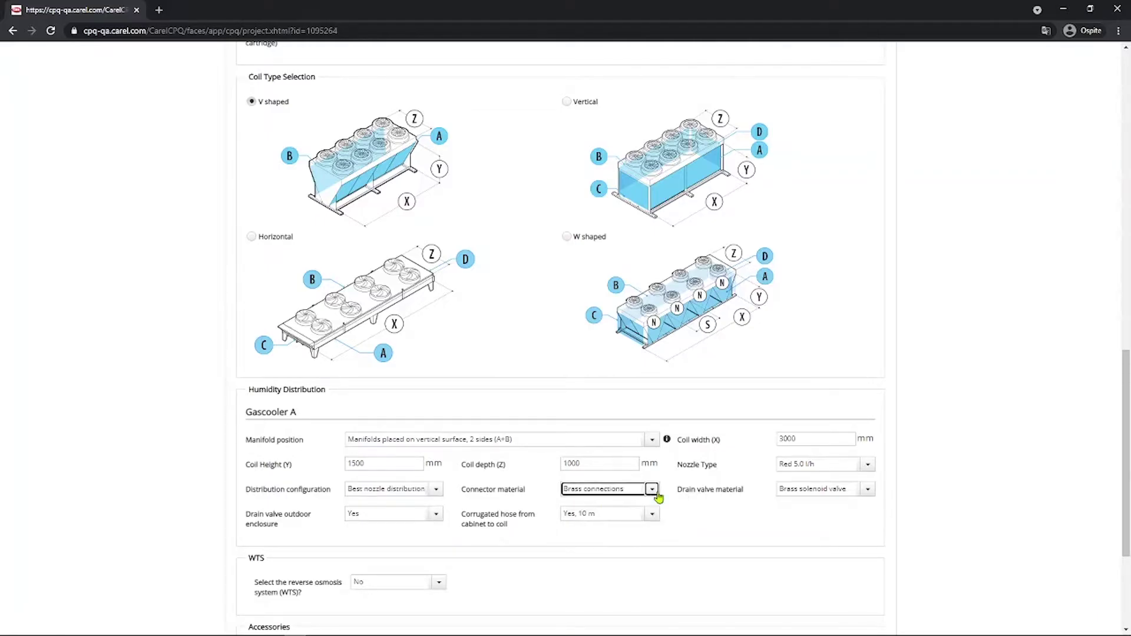
left_click(818, 493)
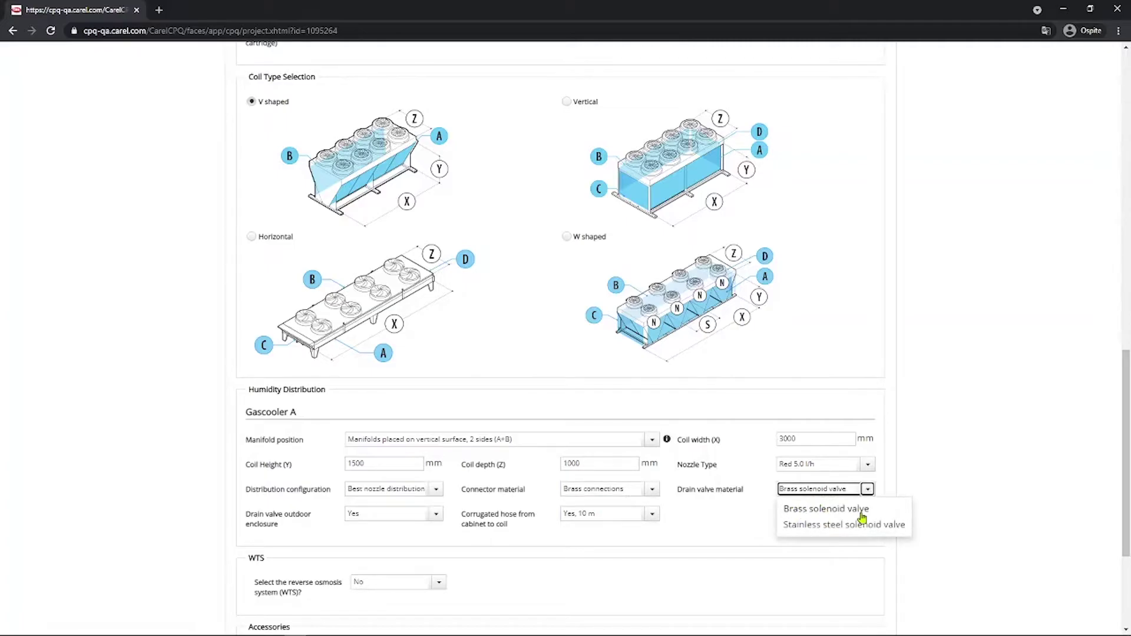
left_click(823, 514)
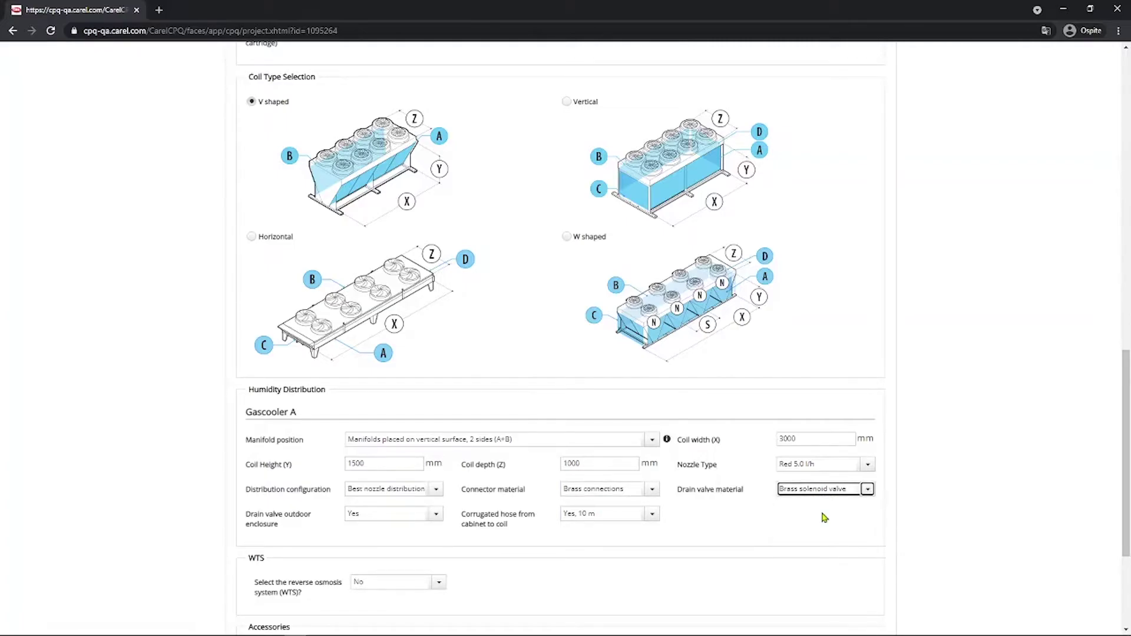
scroll(624, 496, "down", 1)
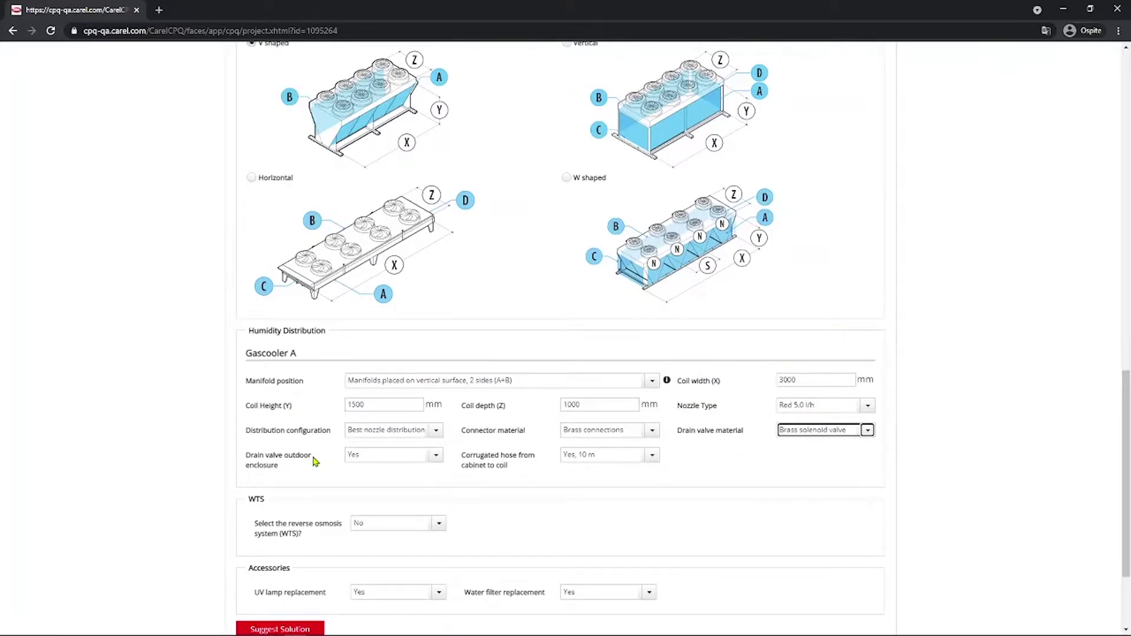
left_click(400, 463)
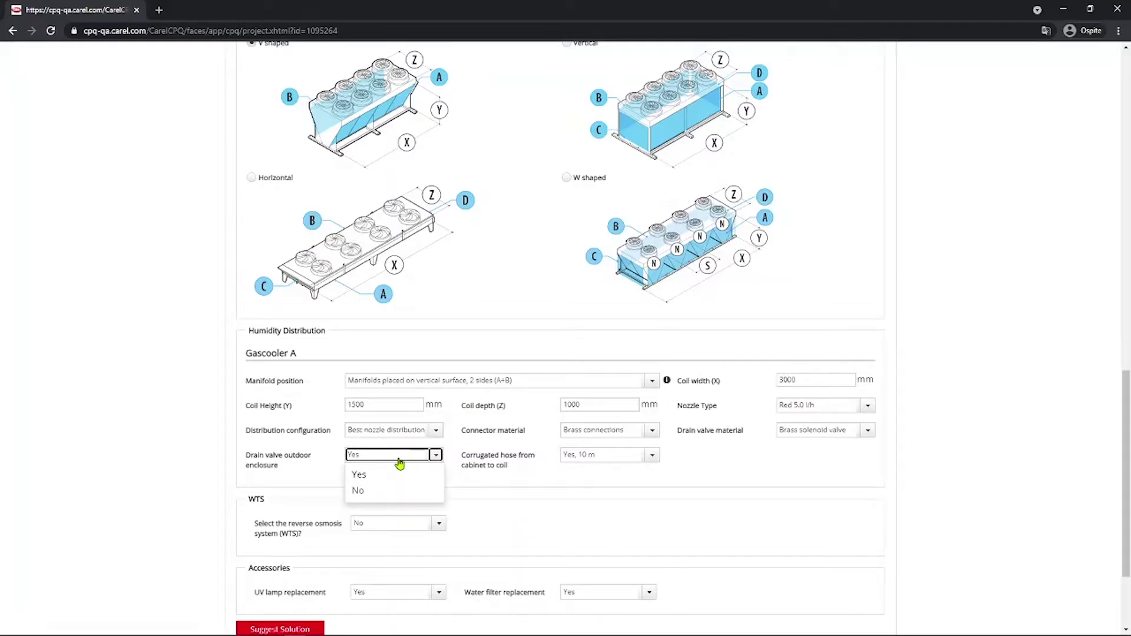
left_click(361, 478)
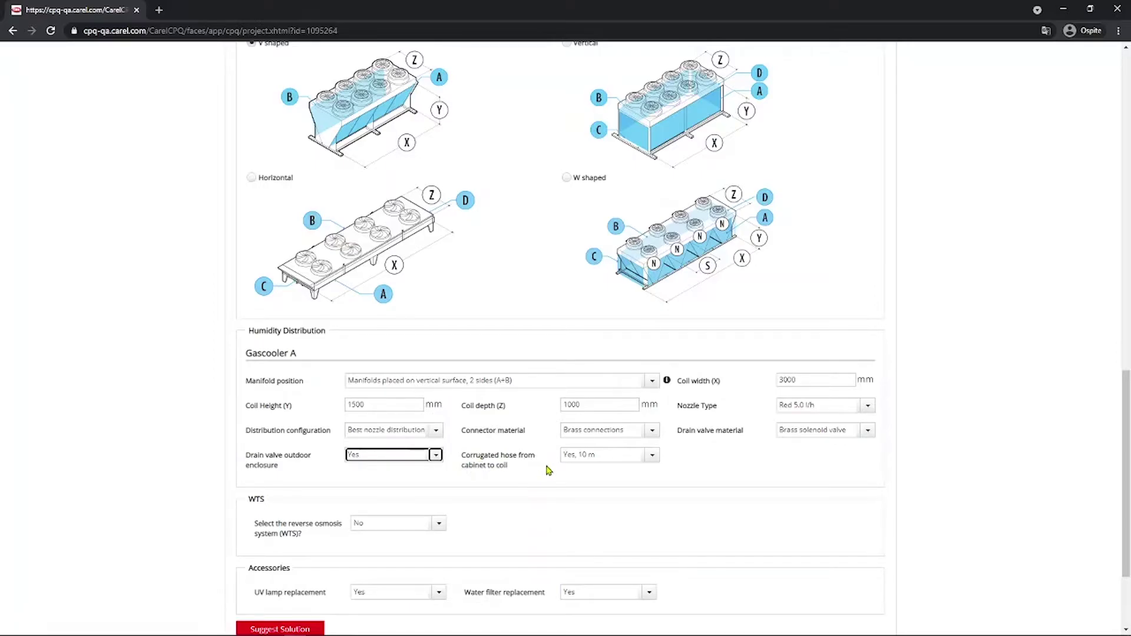
left_click(606, 458)
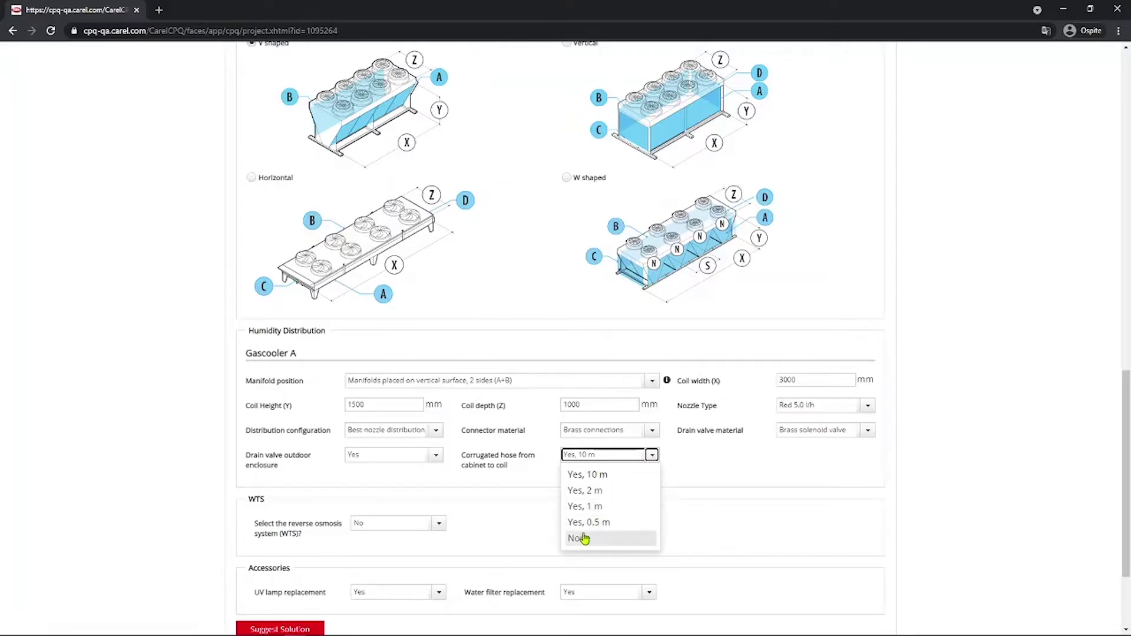
left_click(737, 481)
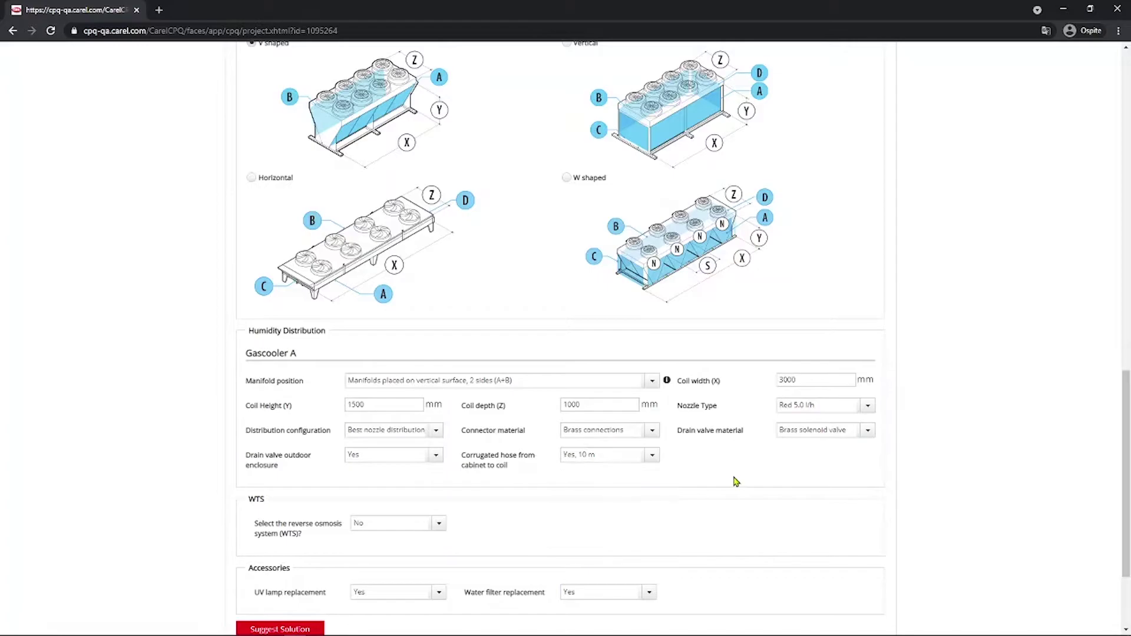
scroll(312, 529, "down", 1)
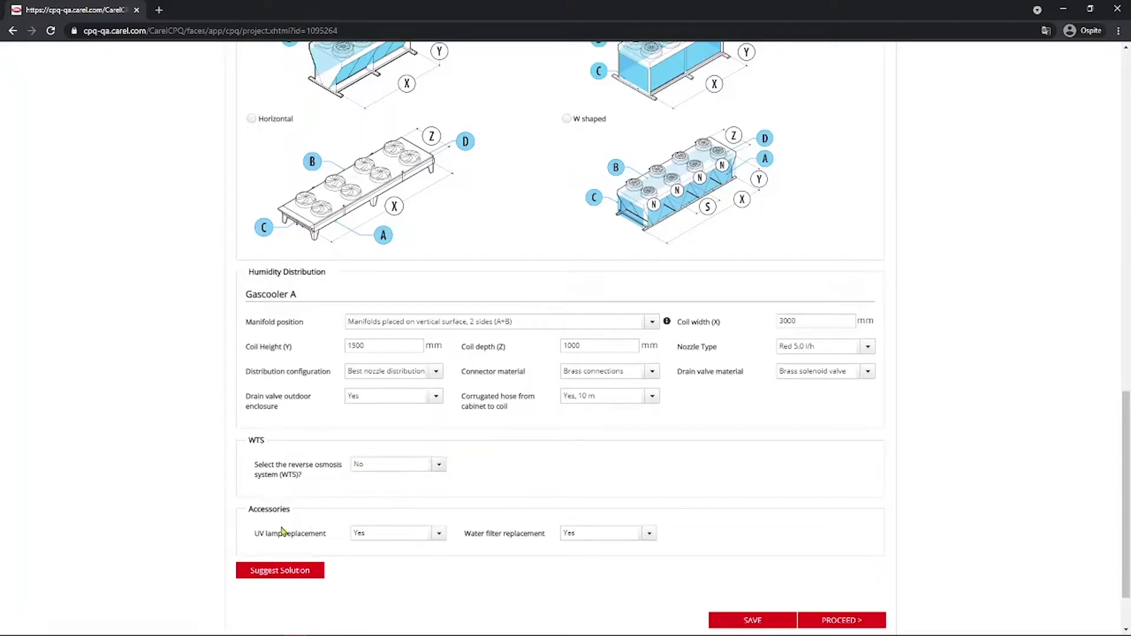
left_click(401, 471)
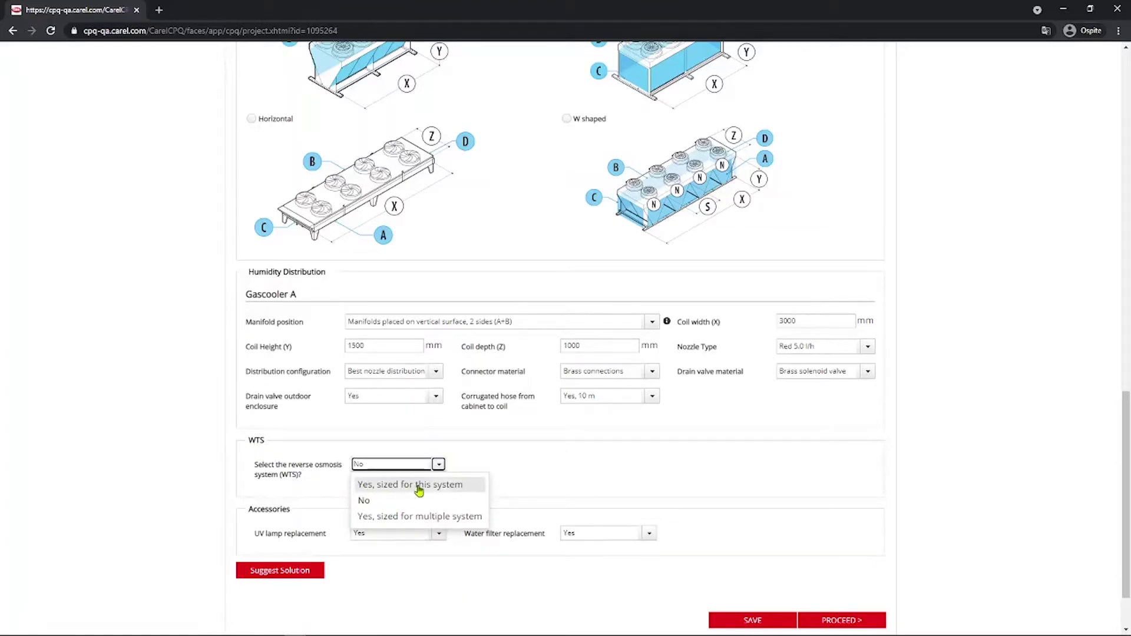
left_click(557, 471)
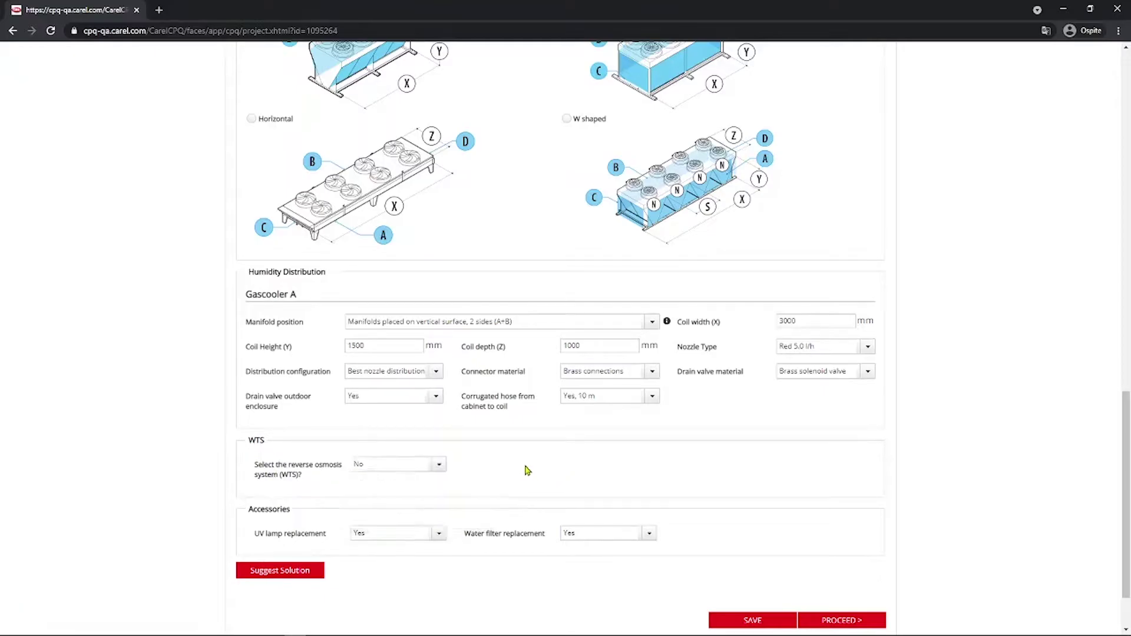
scroll(522, 470, "down", 2)
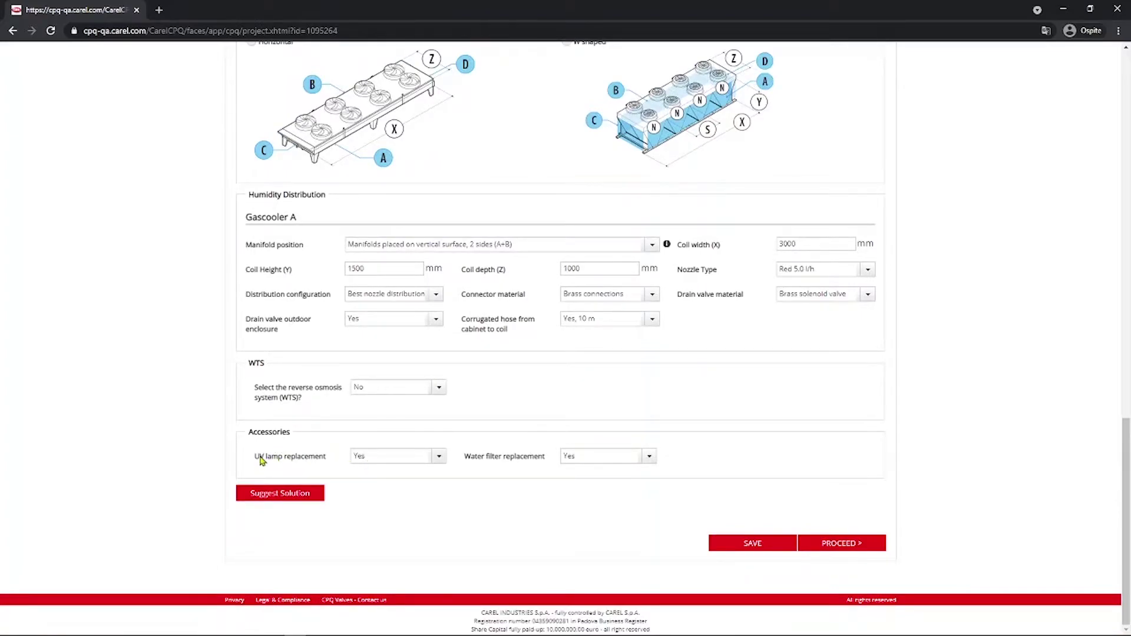
left_click_drag(260, 459, 330, 459)
left_click(339, 460)
Step: Keep water filter replacement at Yes, run Suggest Solution and review the suggested products
left_click(592, 461)
left_click(530, 451)
left_click(272, 504)
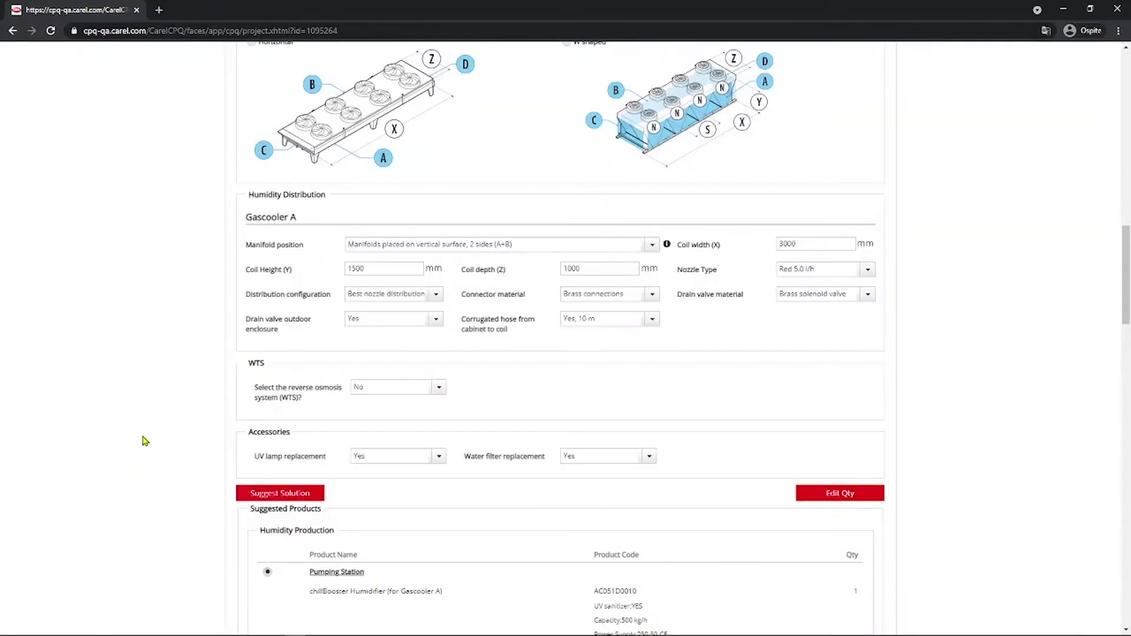
scroll(143, 442, "down", 1)
scroll(144, 442, "down", 4)
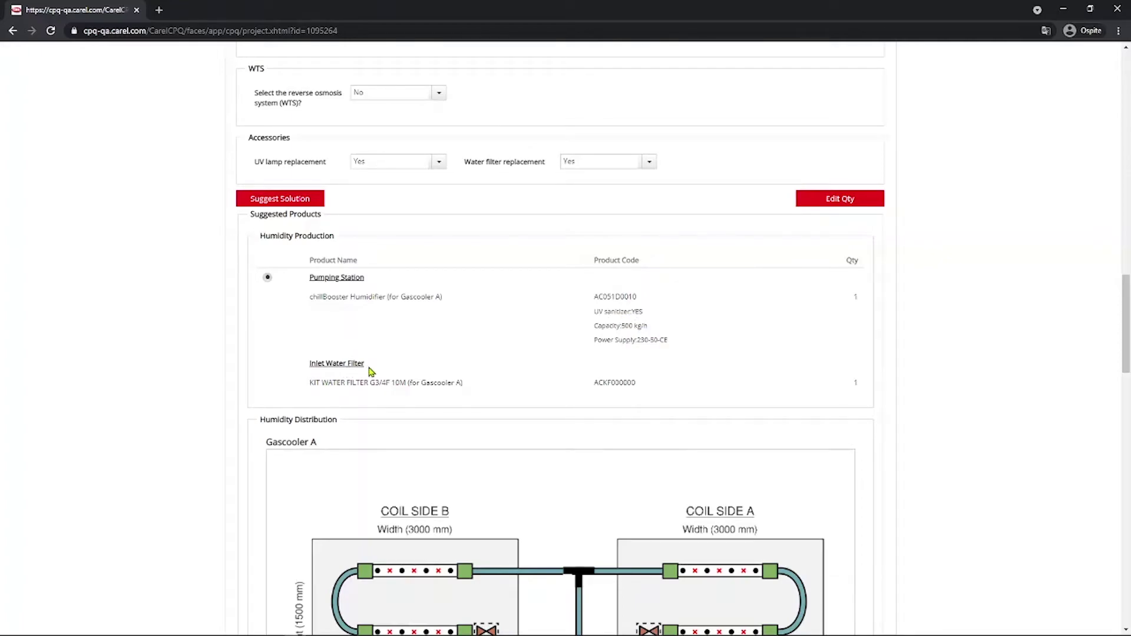
scroll(374, 389, "down", 6)
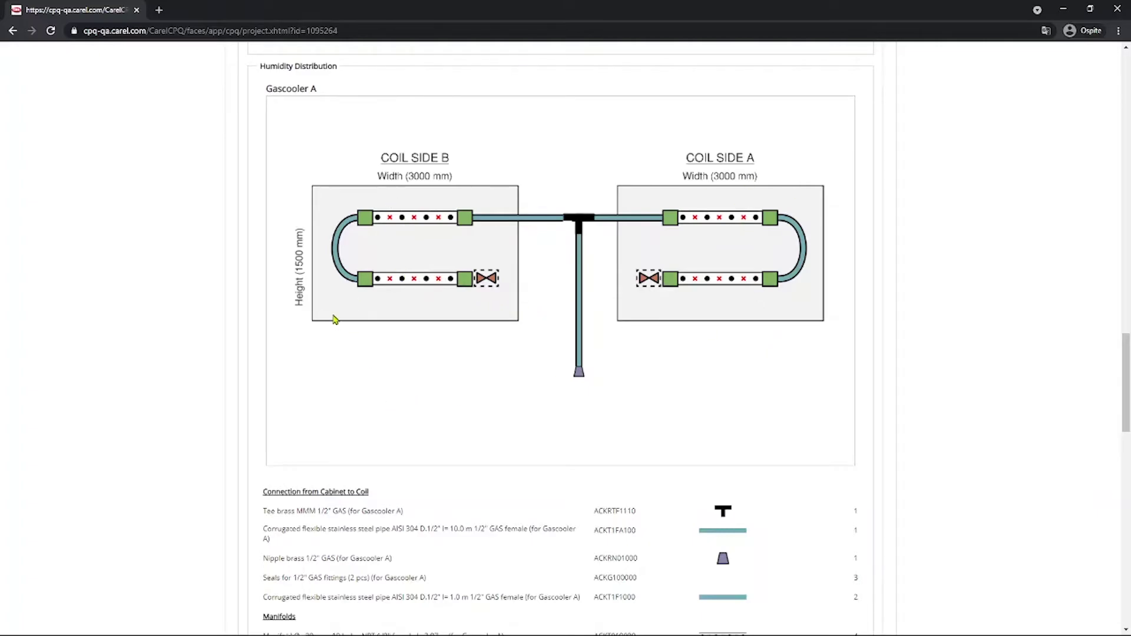
scroll(334, 319, "down", 5)
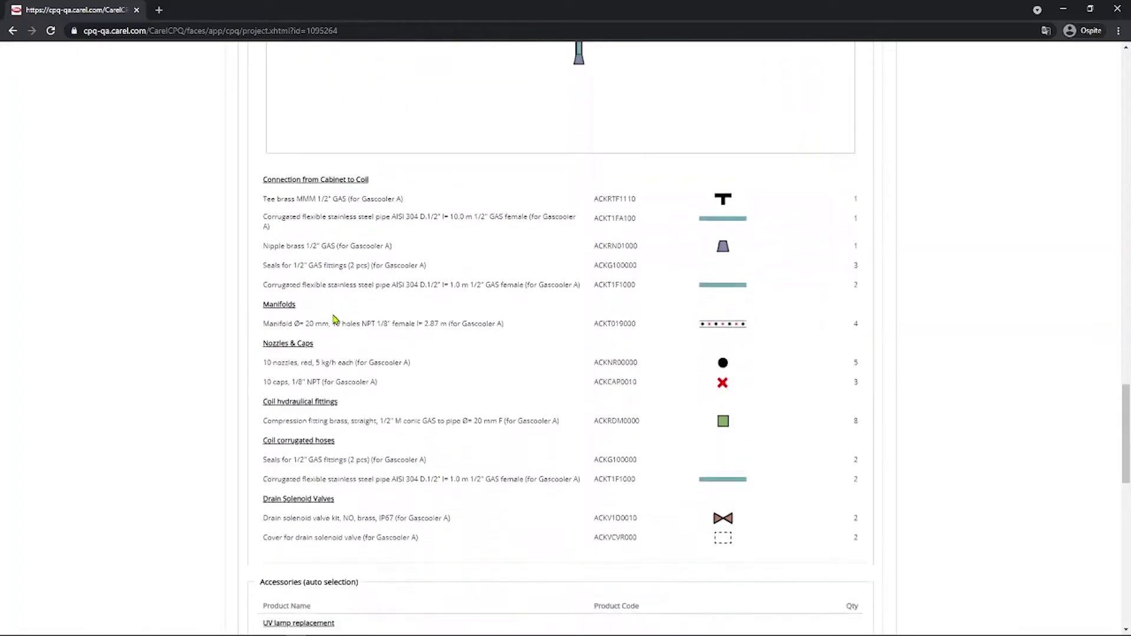
scroll(333, 320, "down", 1)
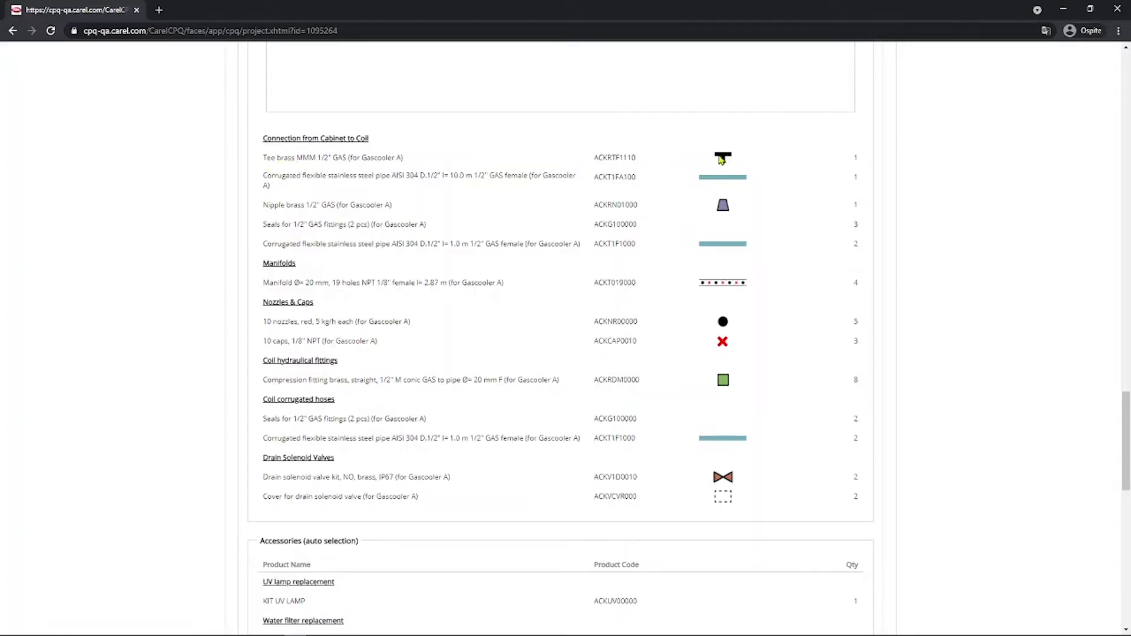
scroll(731, 241, "up", 5)
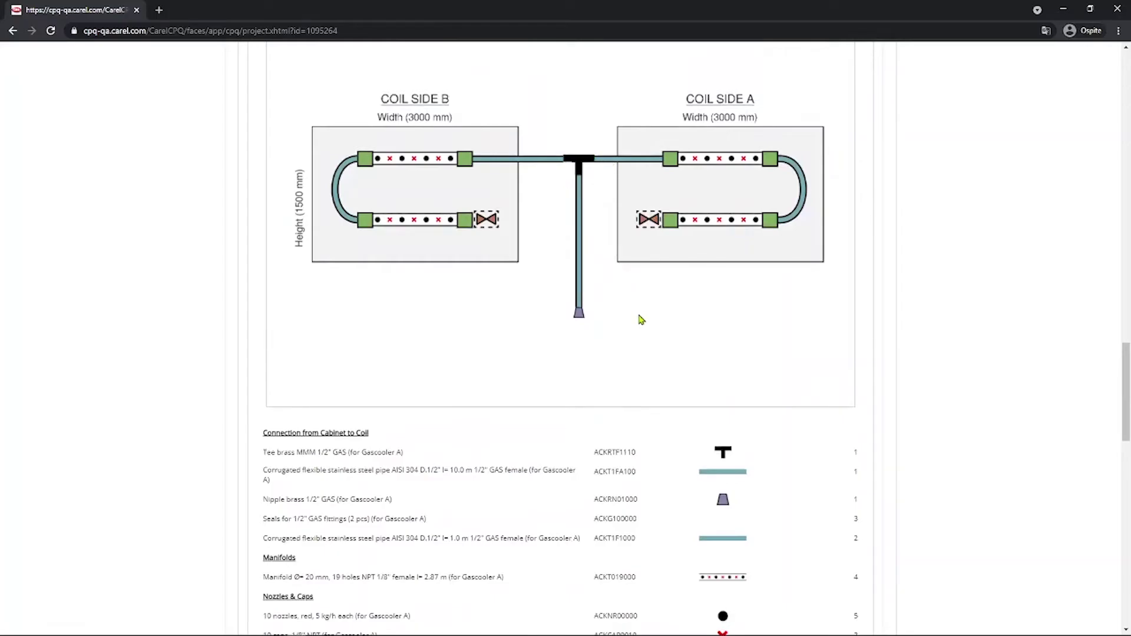
scroll(639, 319, "down", 3)
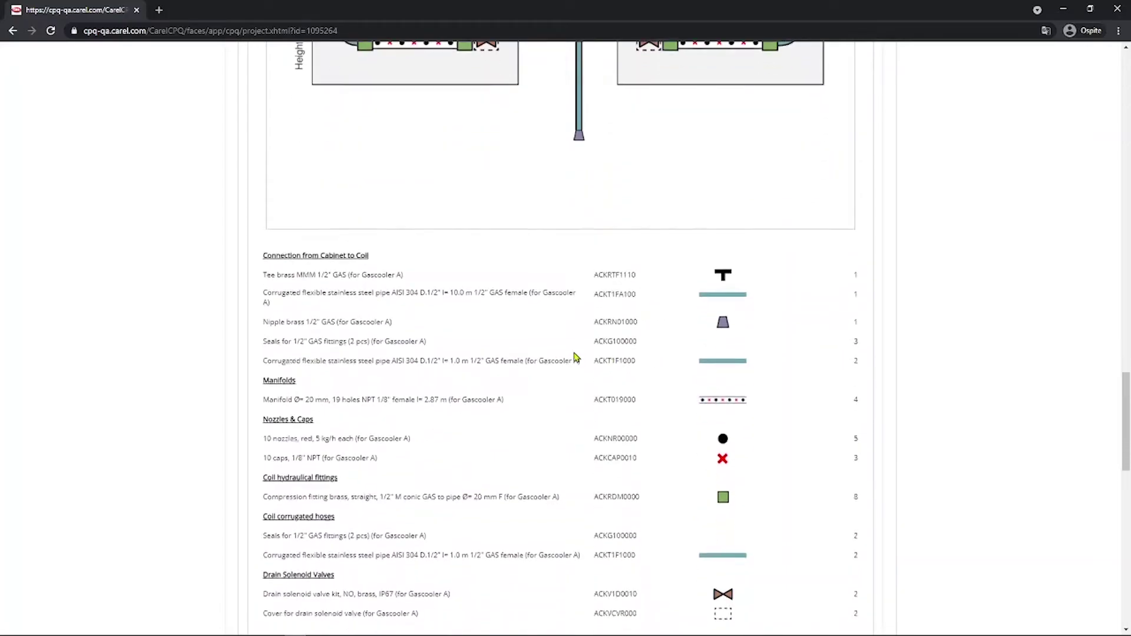
scroll(575, 346, "down", 1)
scroll(586, 295, "up", 3)
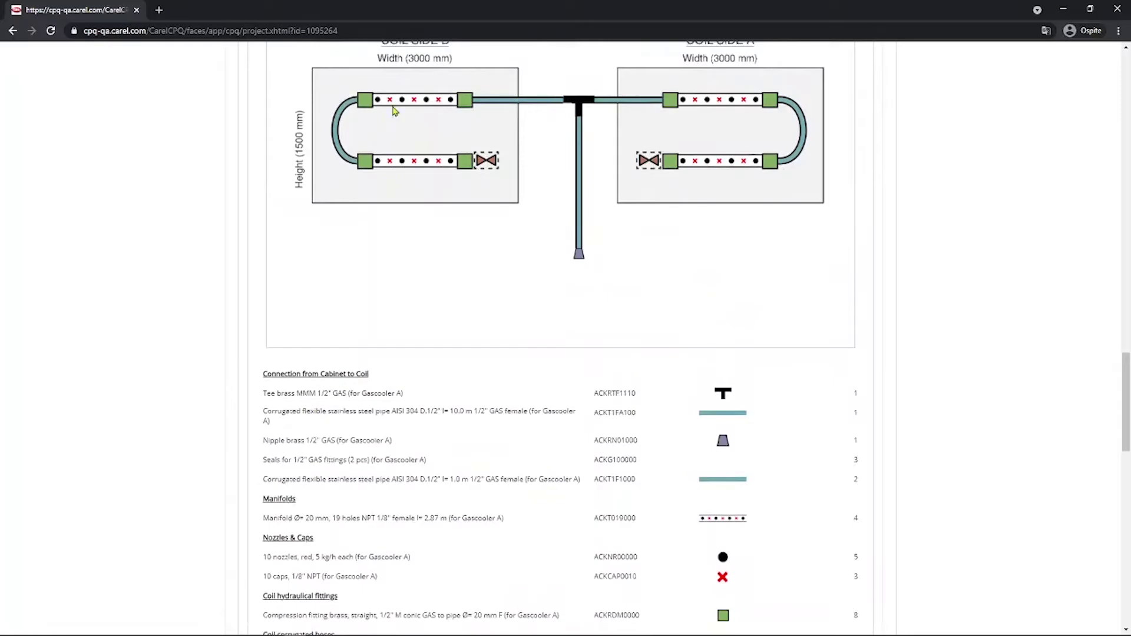
scroll(454, 244, "down", 3)
scroll(454, 244, "down", 5)
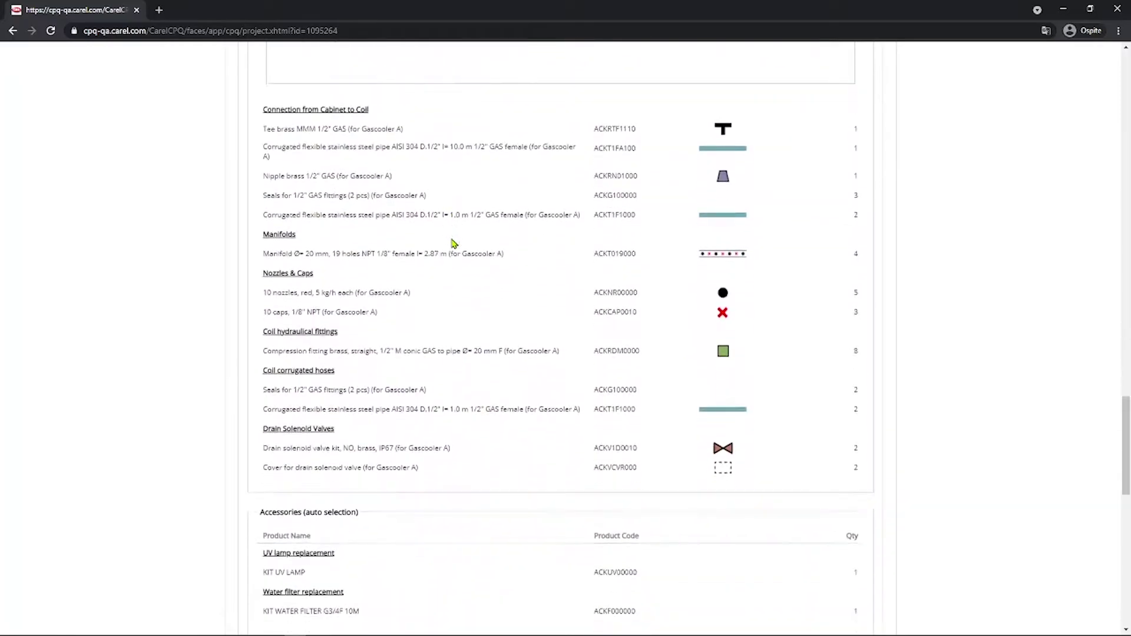
scroll(459, 255, "down", 1)
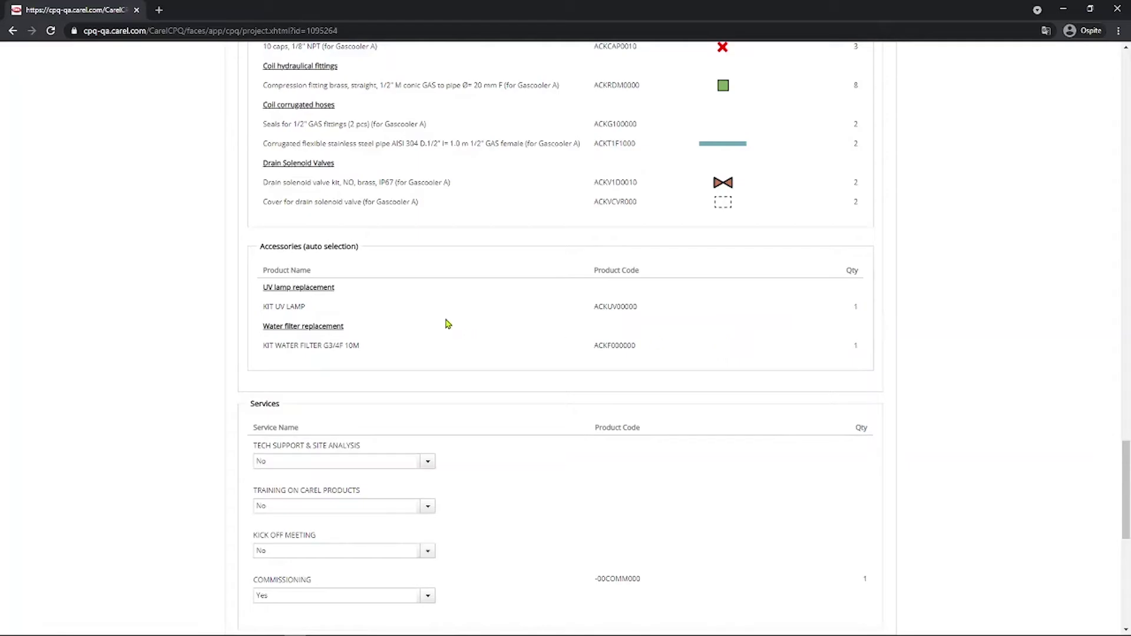
scroll(287, 385, "down", 1)
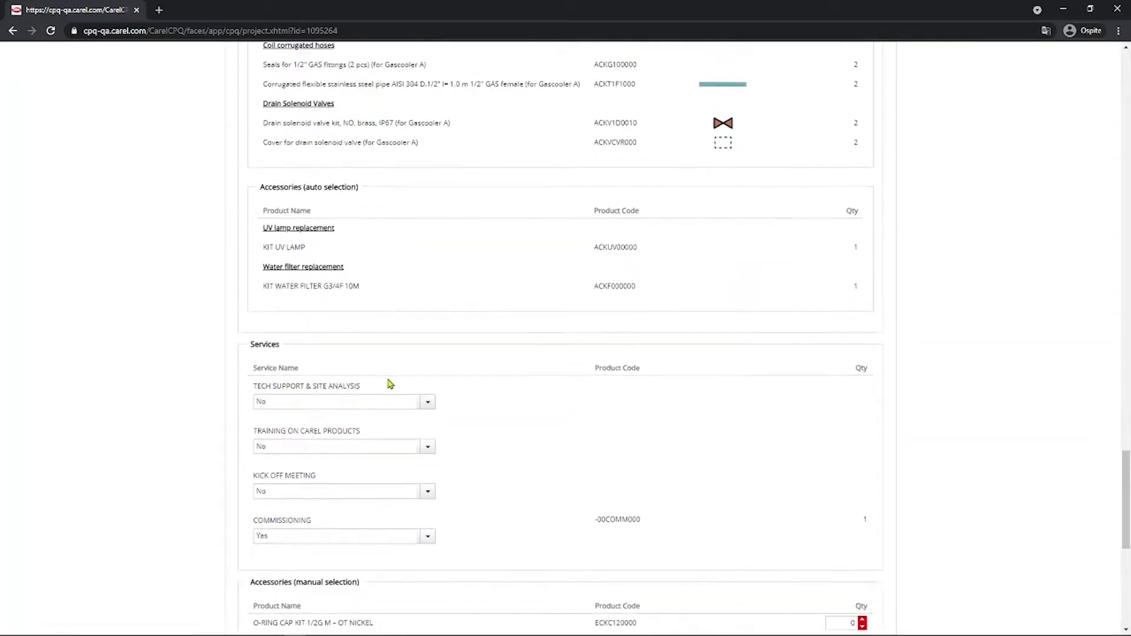
scroll(389, 384, "down", 1)
scroll(509, 348, "down", 2)
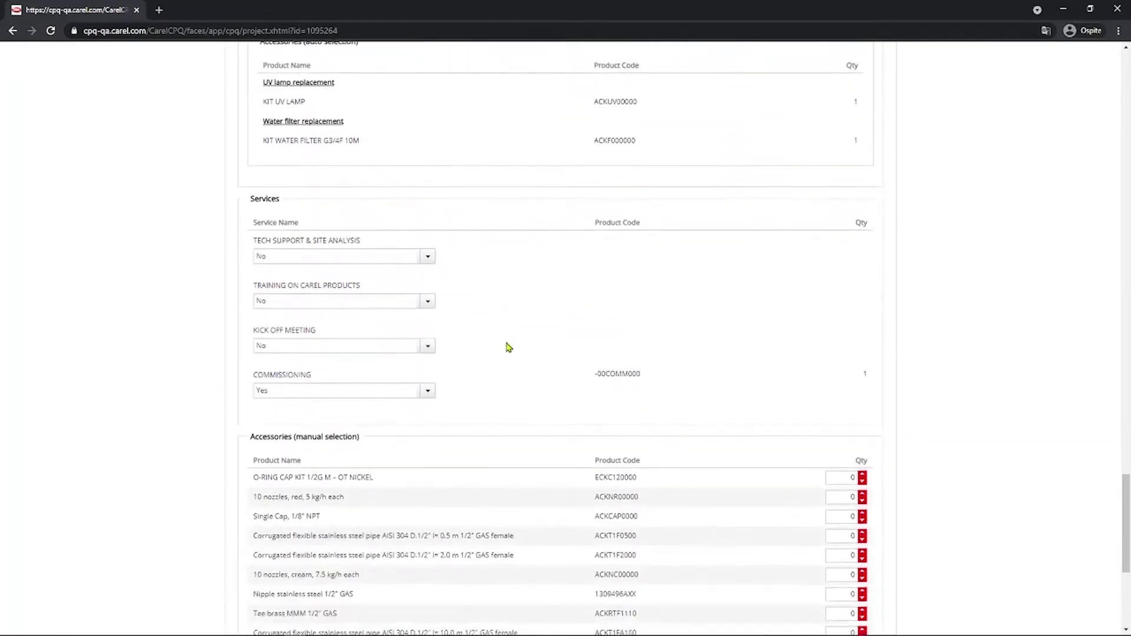
scroll(509, 348, "down", 3)
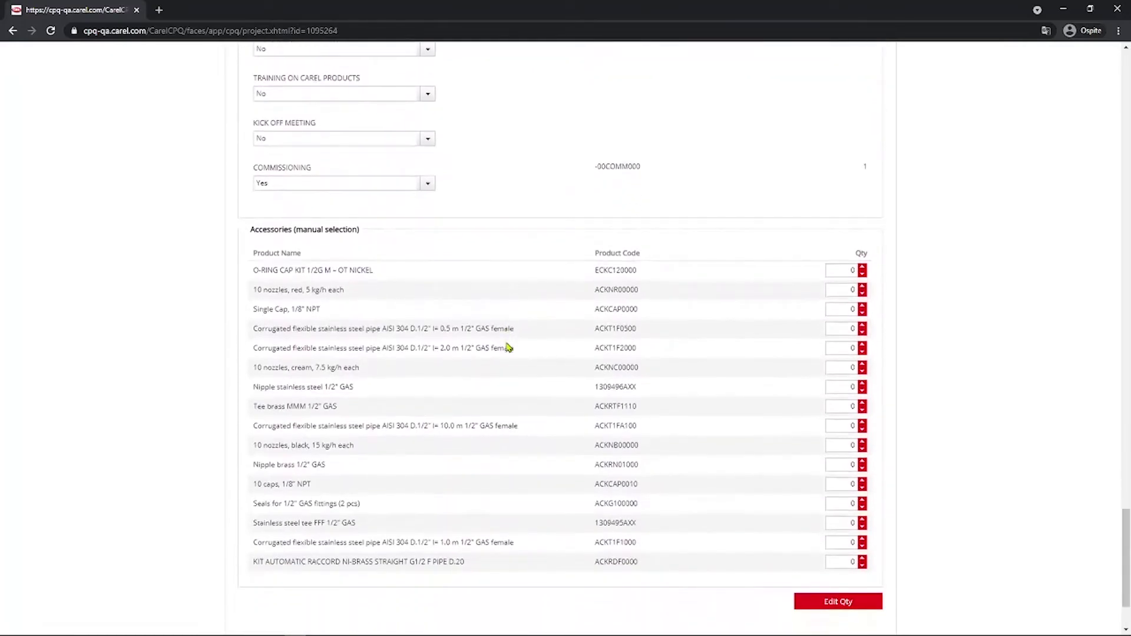
scroll(509, 348, "down", 1)
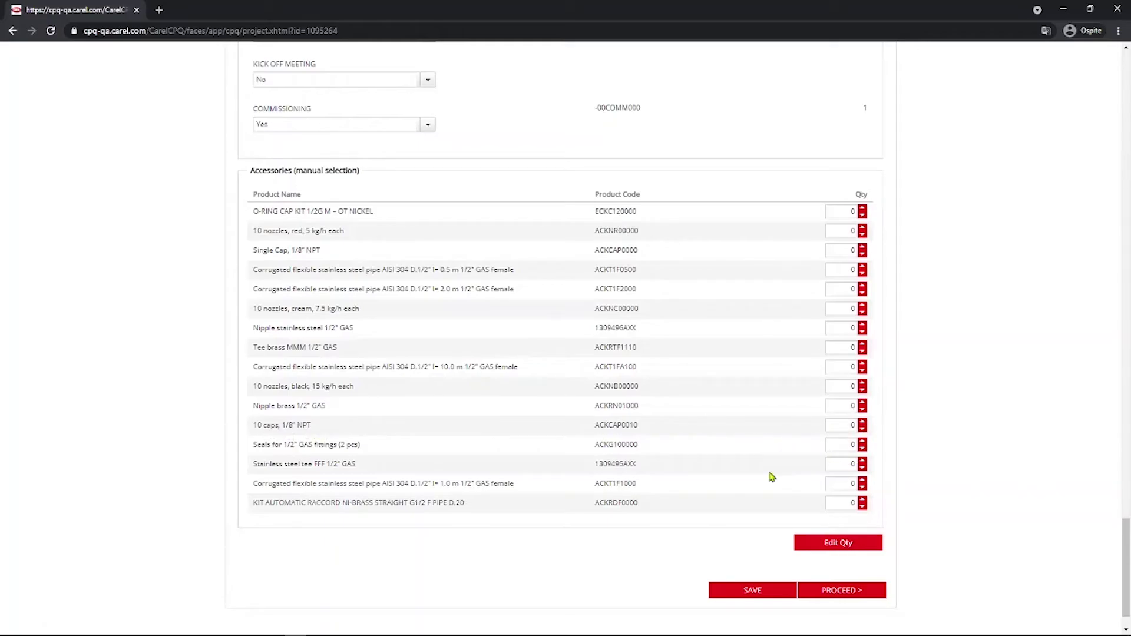
Step: Save the project and scroll back to the top of the page
left_click(743, 597)
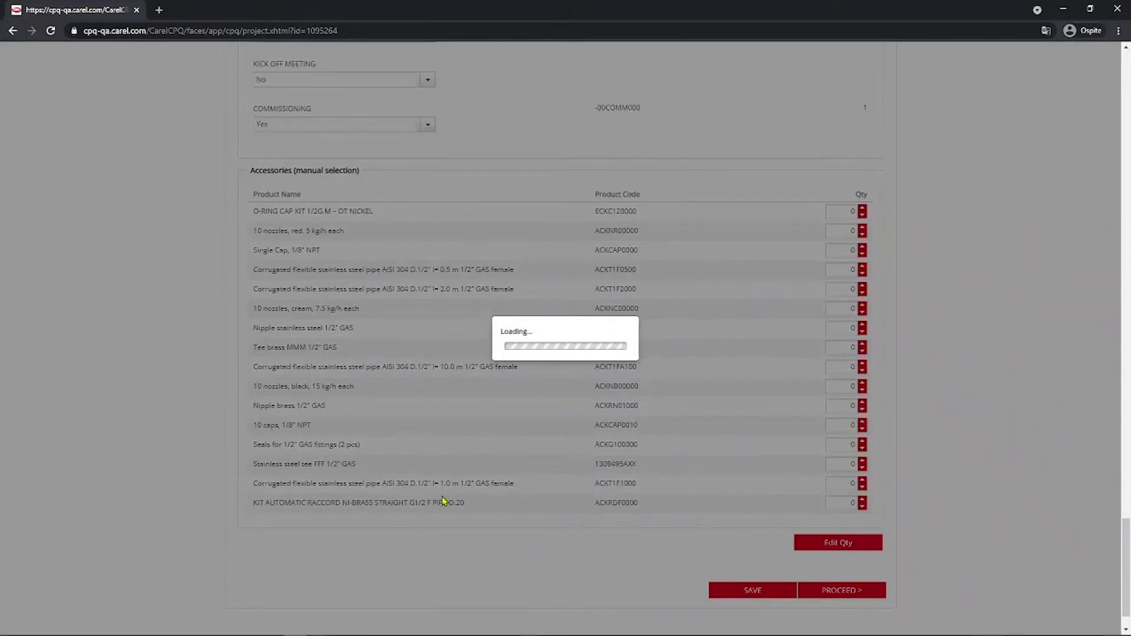
scroll(442, 448, "up", 1)
scroll(442, 447, "up", 4)
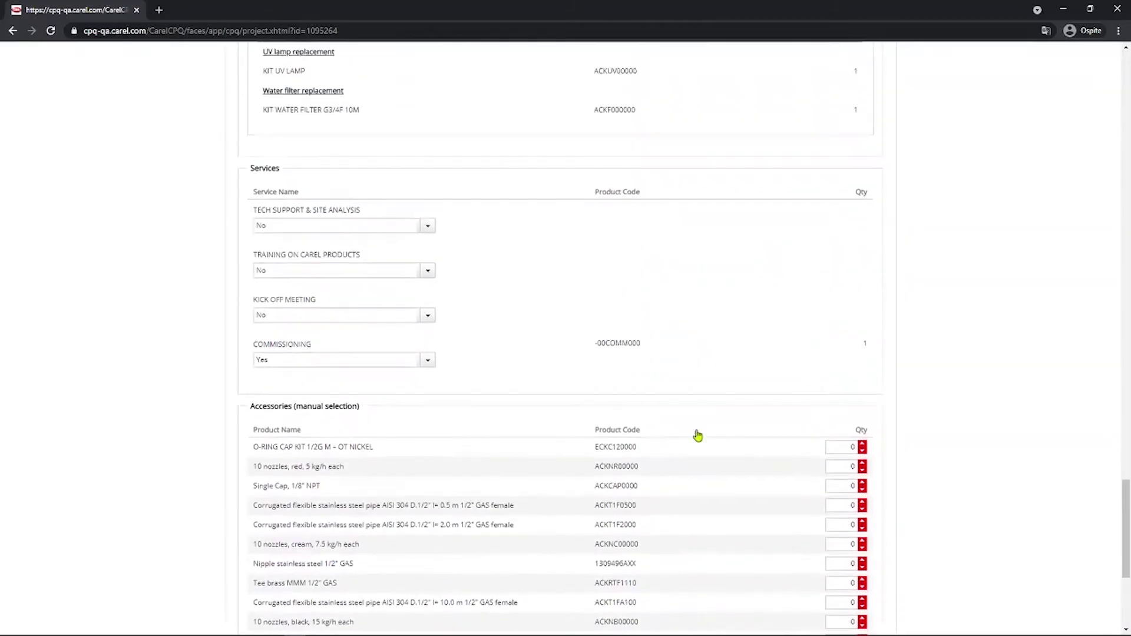
left_click_drag(1123, 514, 1108, 93)
Step: Show the Quote tab's product list and generate the PDF From Carel
left_click(550, 109)
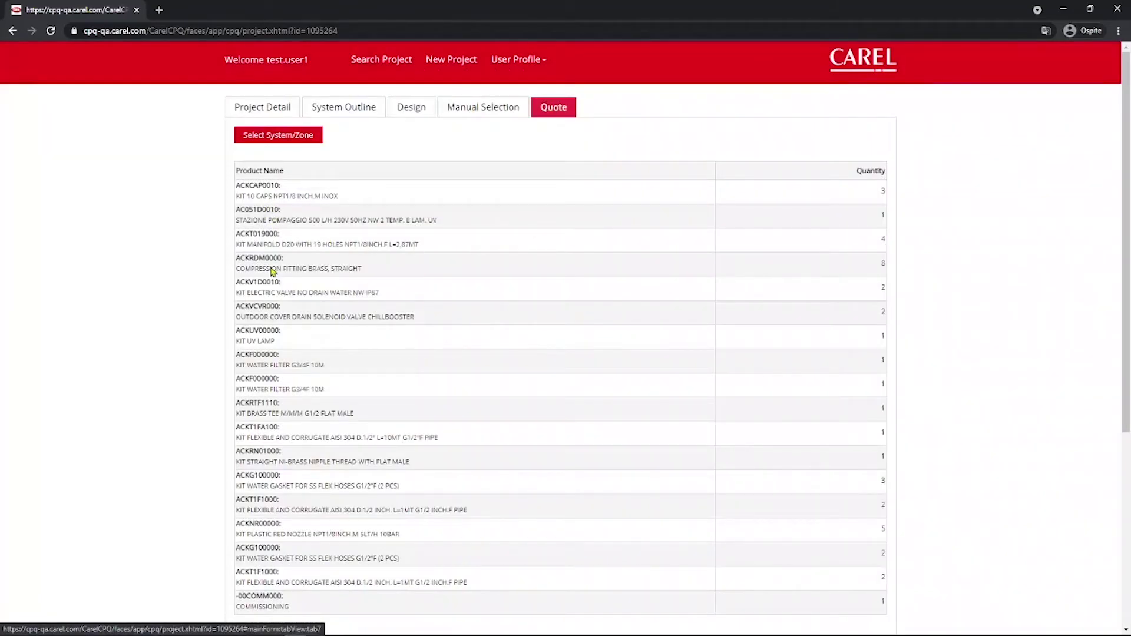
scroll(266, 375, "down", 5)
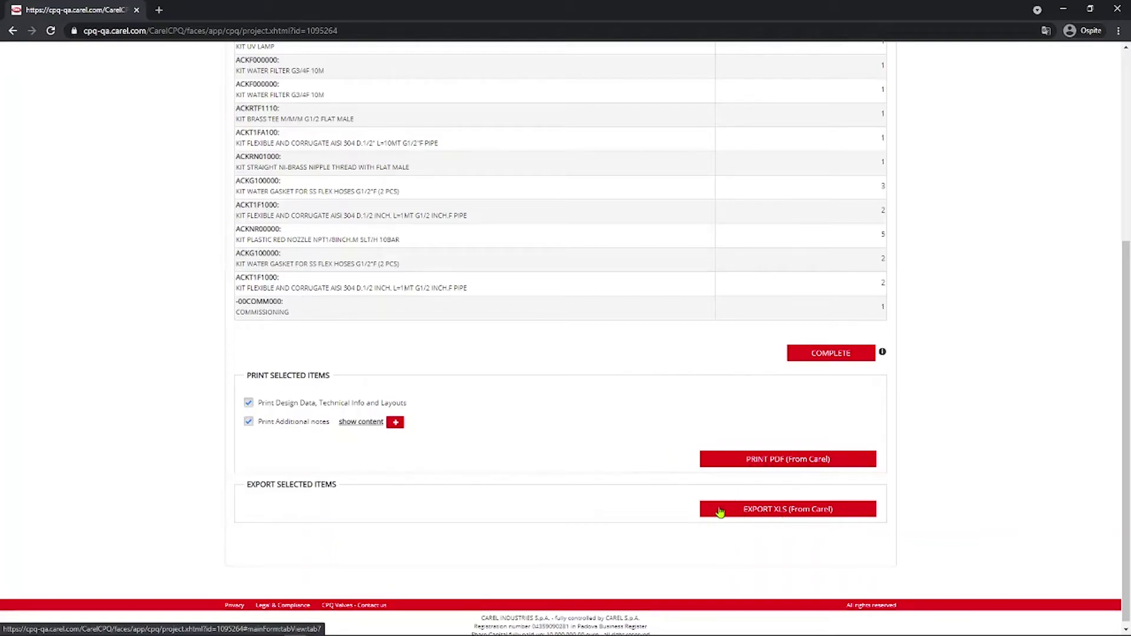
left_click(761, 466)
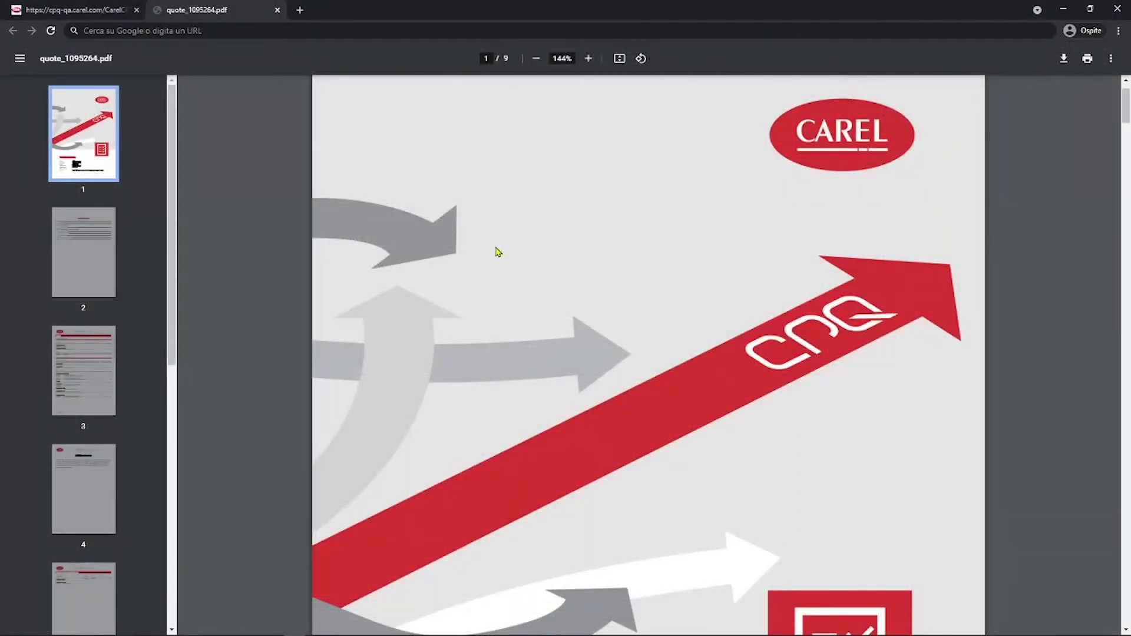
Step: Scroll the proposal PDF from the cover and table of contents down through page 3's Gascooler A code list
scroll(497, 252, "down", 2)
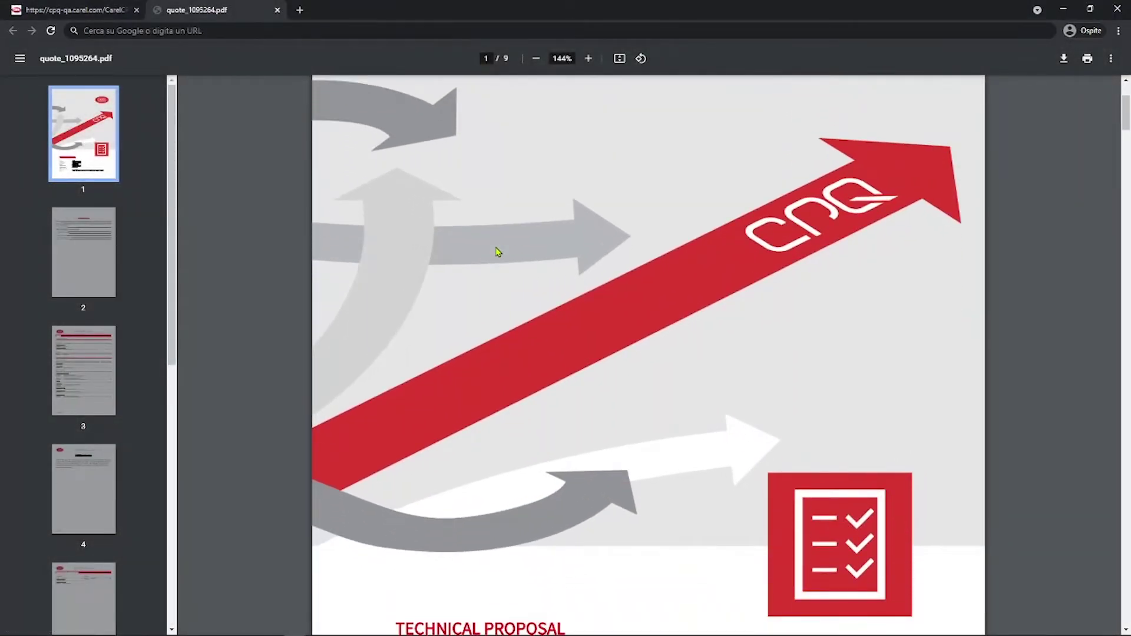
scroll(497, 252, "down", 3)
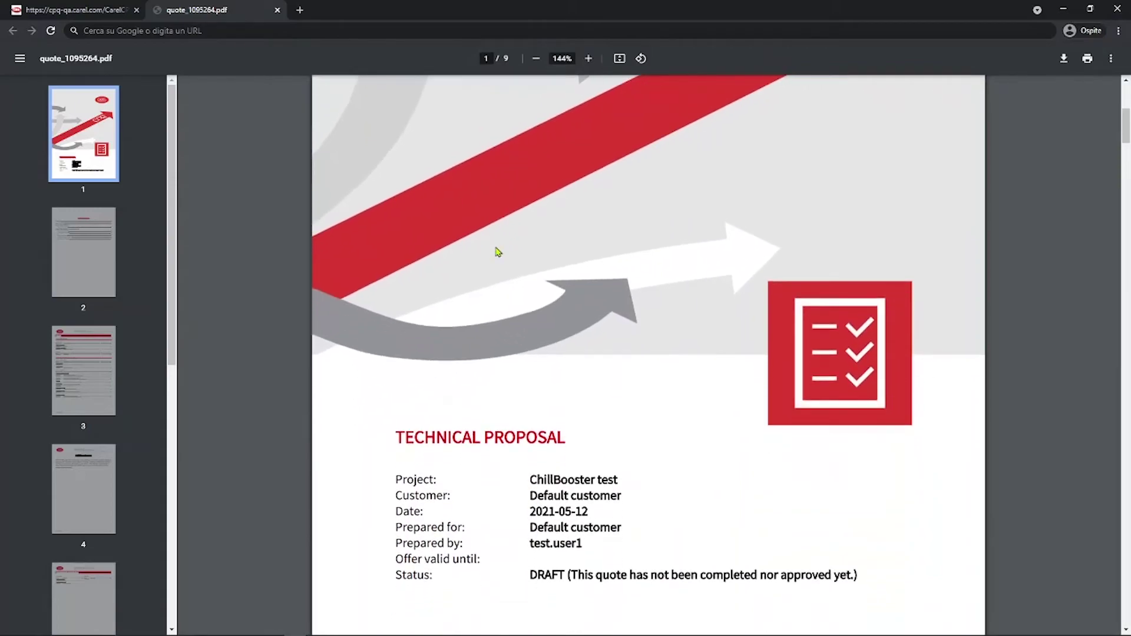
scroll(498, 252, "down", 1)
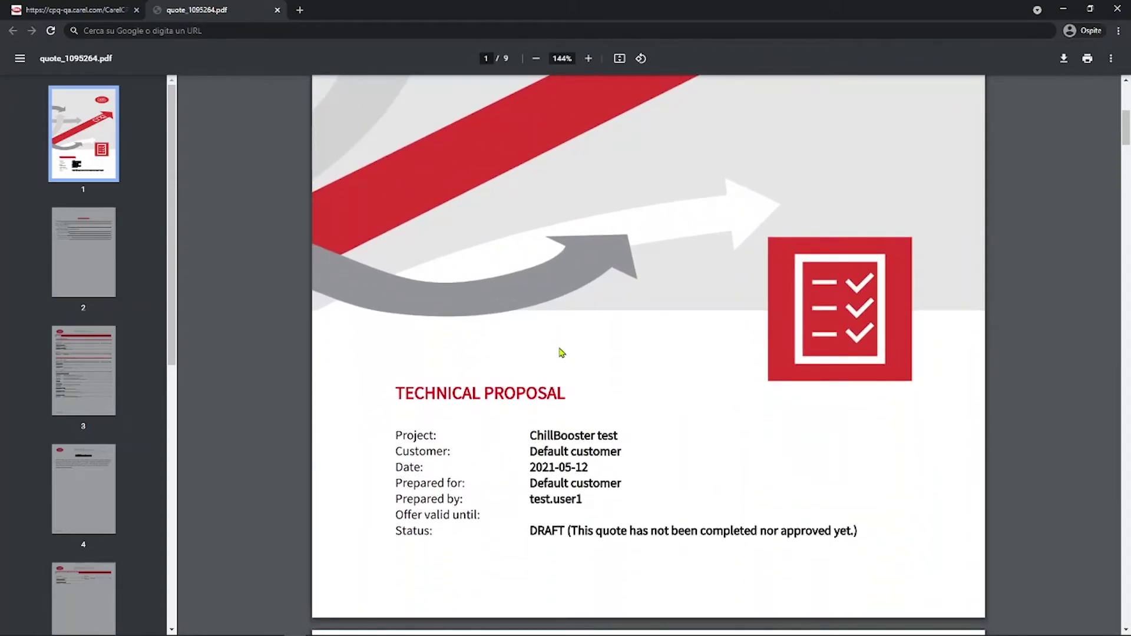
scroll(562, 353, "down", 7)
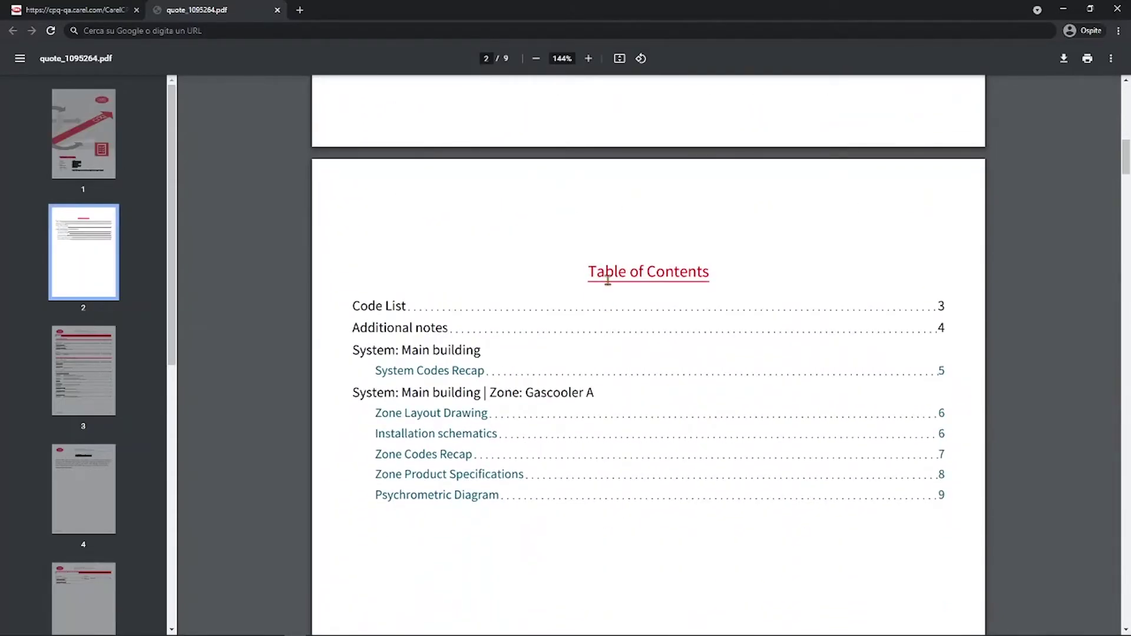
scroll(509, 392, "down", 5)
scroll(509, 392, "down", 10)
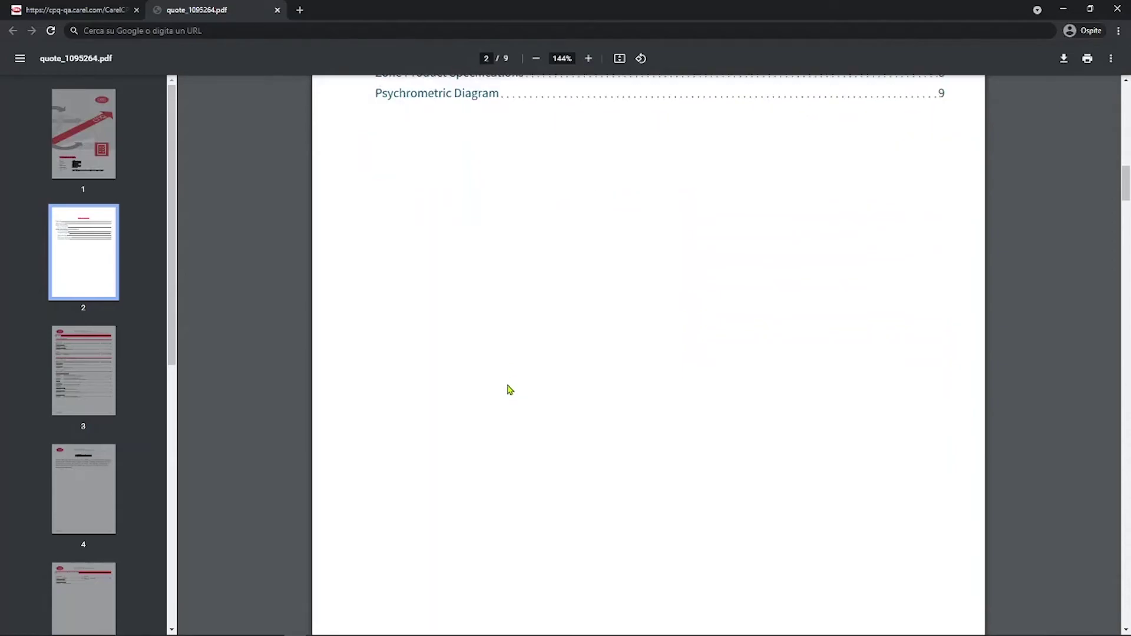
scroll(509, 388, "down", 1)
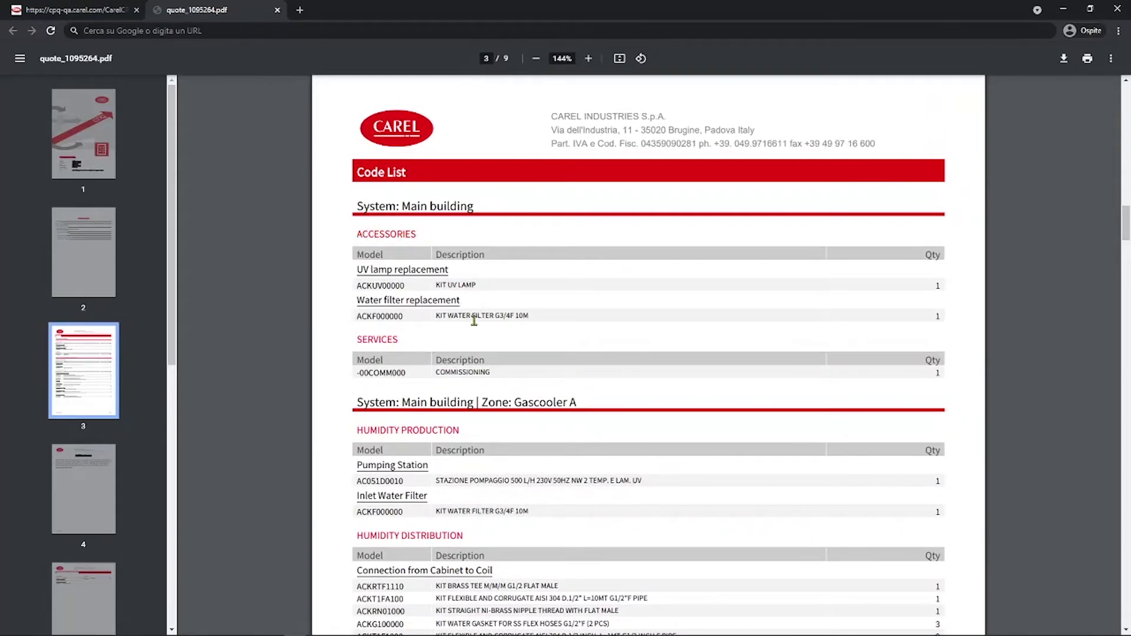
scroll(560, 352, "down", 2)
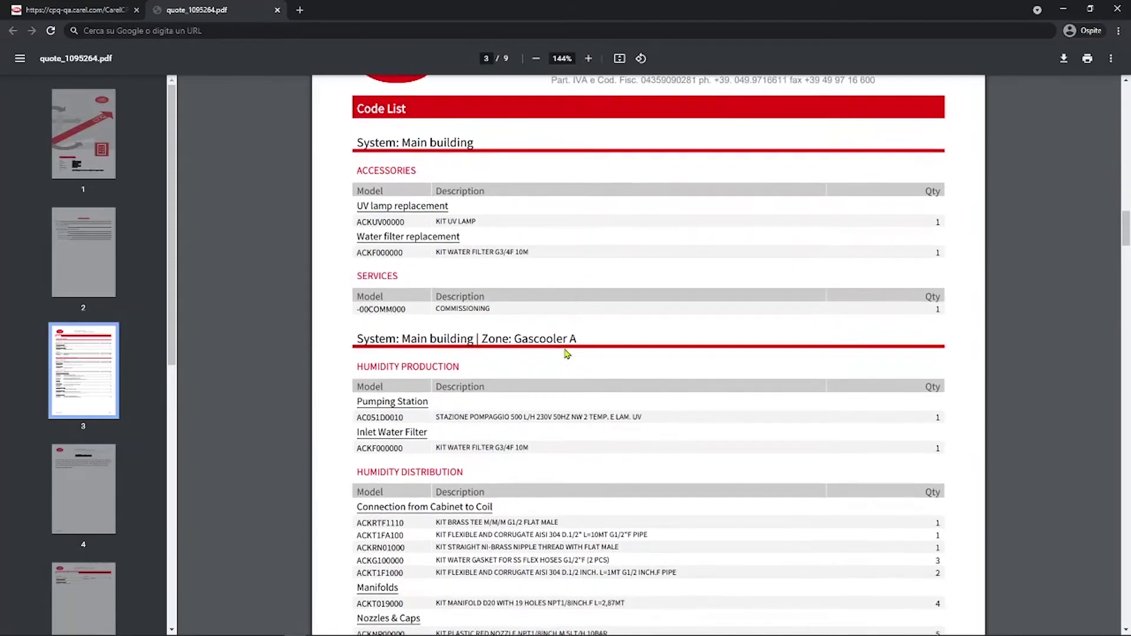
scroll(566, 353, "down", 3)
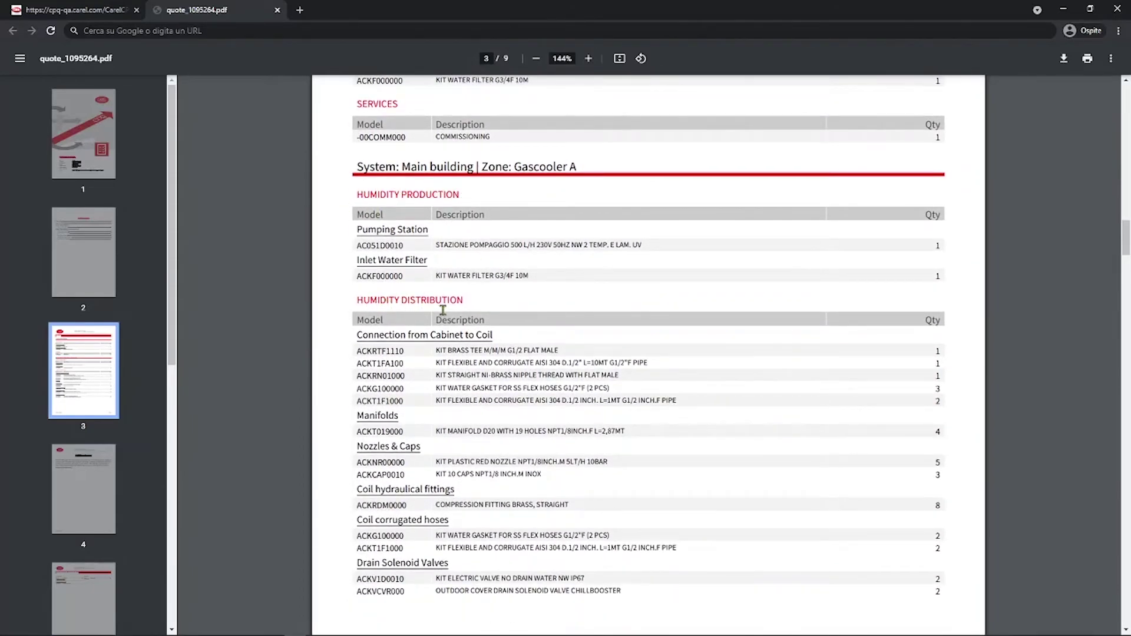
scroll(505, 316, "down", 12)
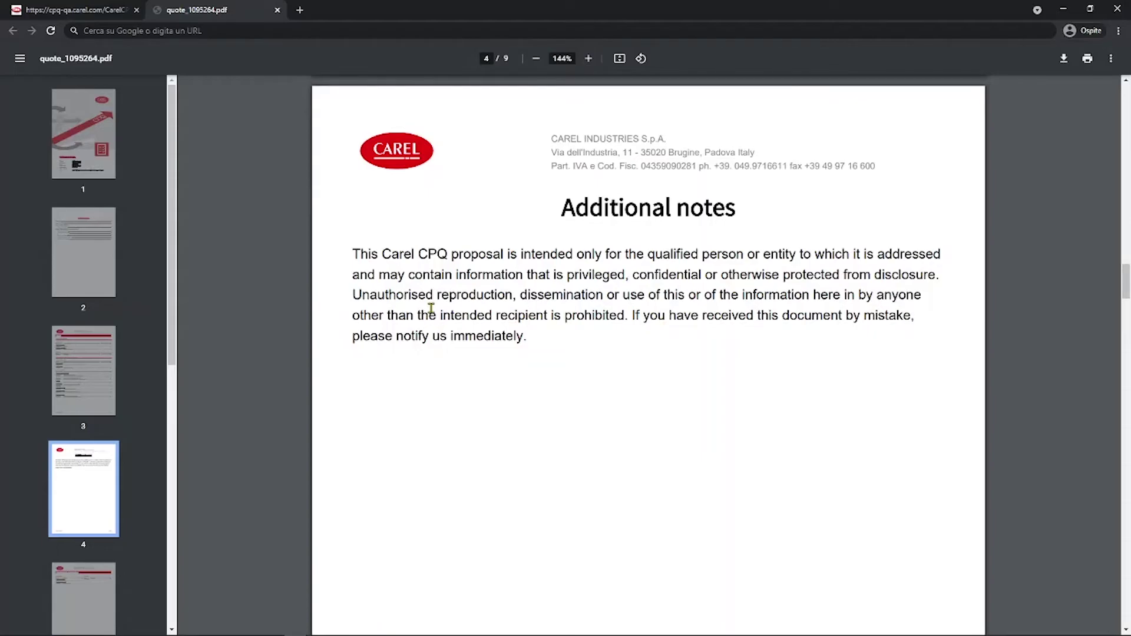
Step: Scroll past the Additional notes and System Codes Recap to page 6's V-shape coil zone layout drawing
scroll(431, 307, "down", 6)
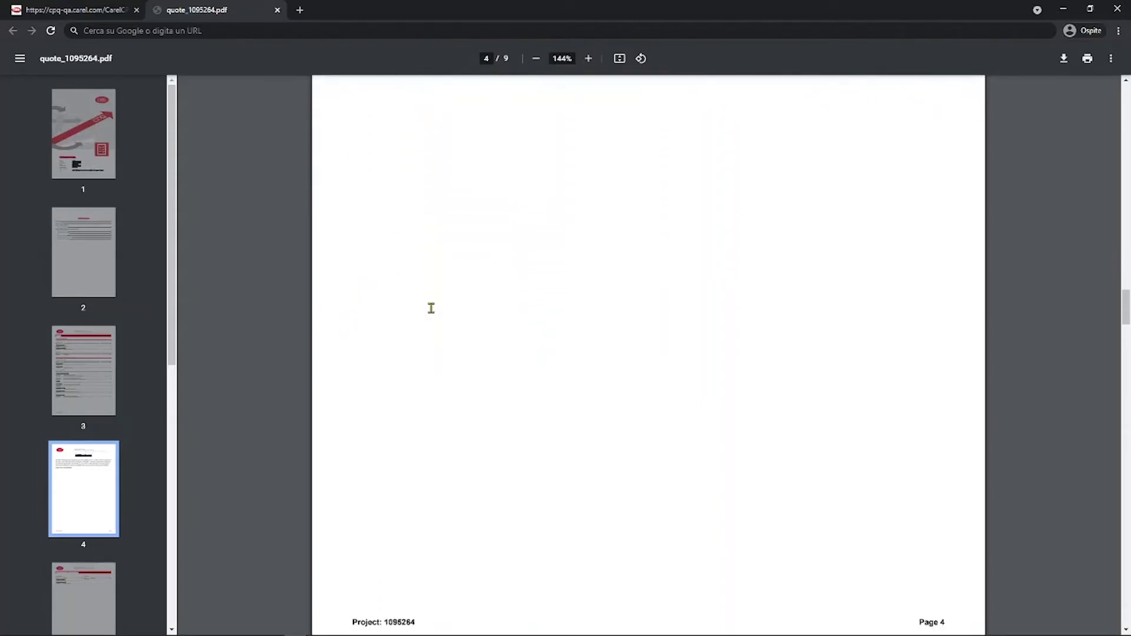
scroll(431, 307, "down", 7)
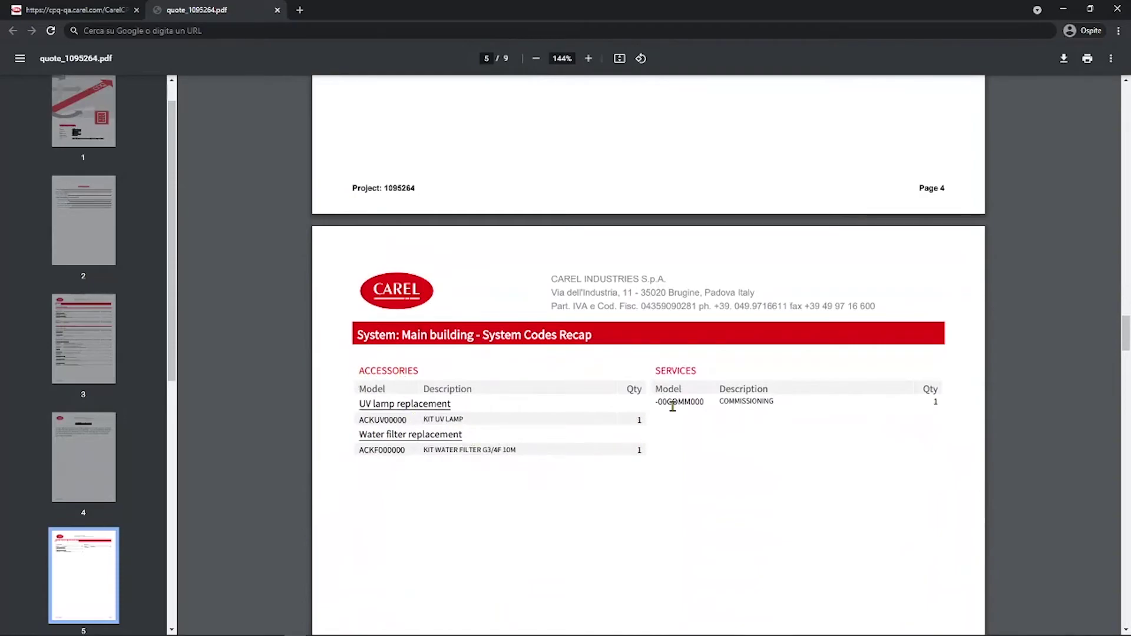
scroll(586, 404, "down", 1)
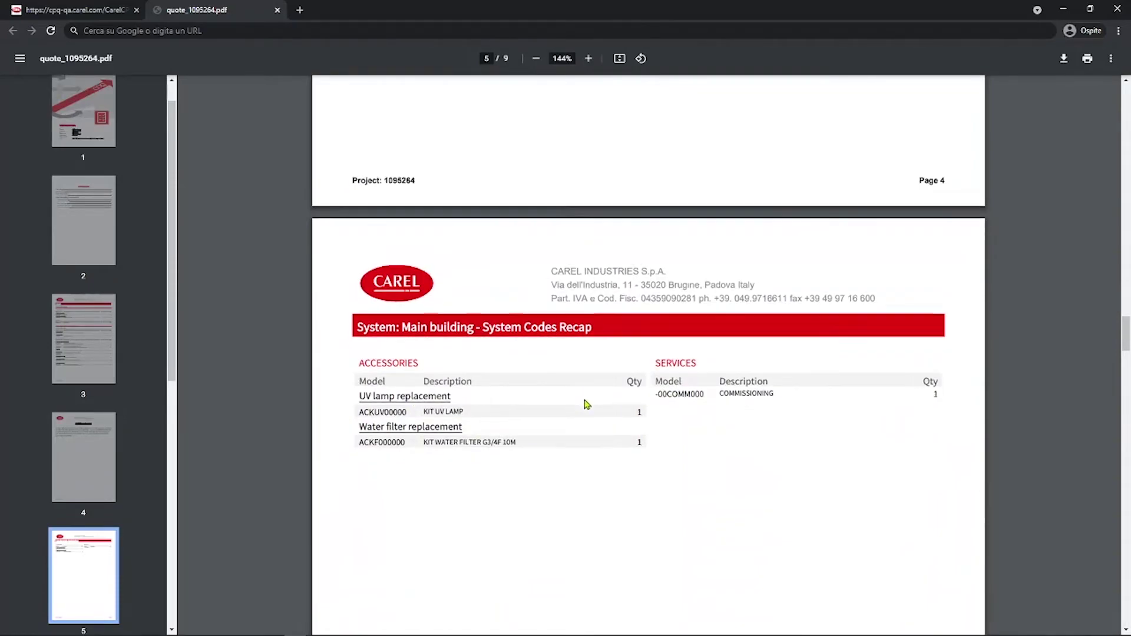
scroll(587, 404, "down", 5)
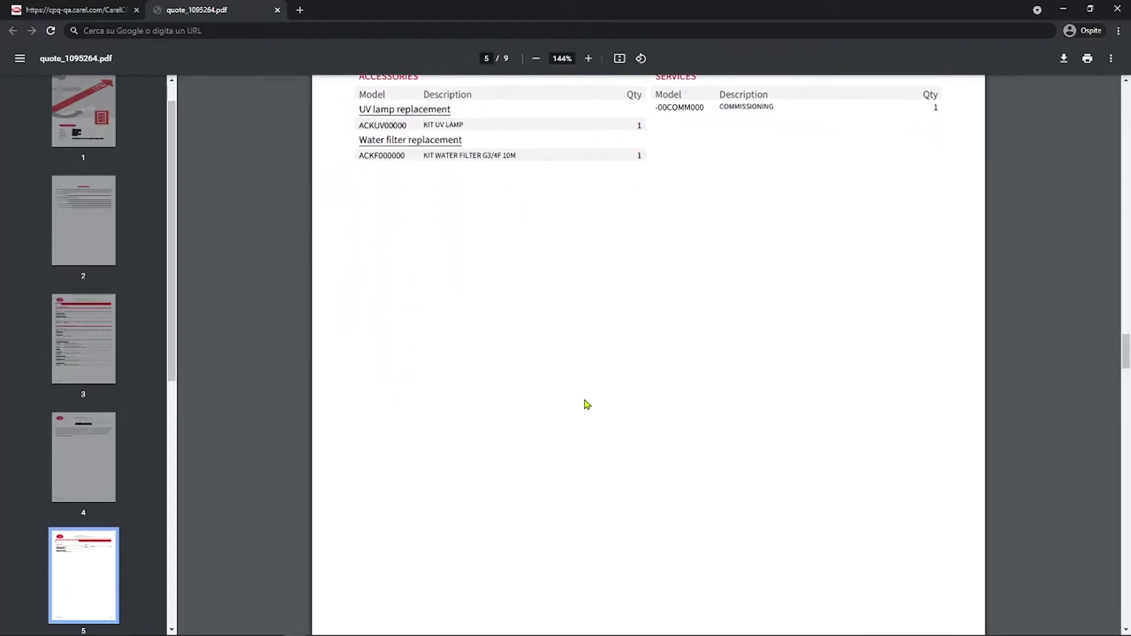
scroll(587, 404, "down", 5)
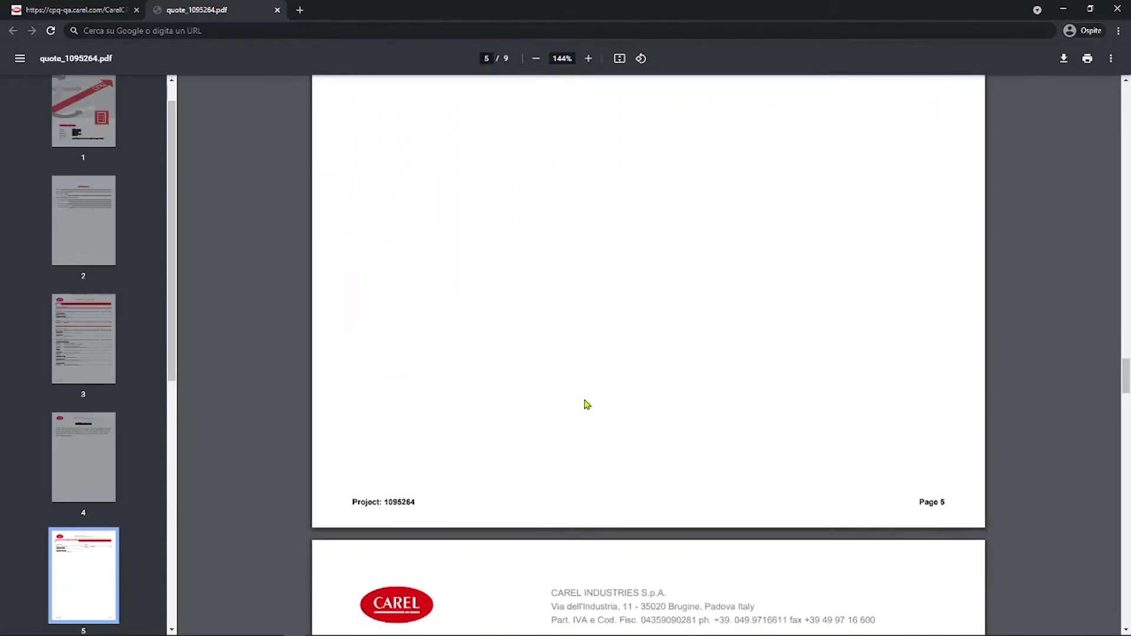
scroll(587, 404, "down", 2)
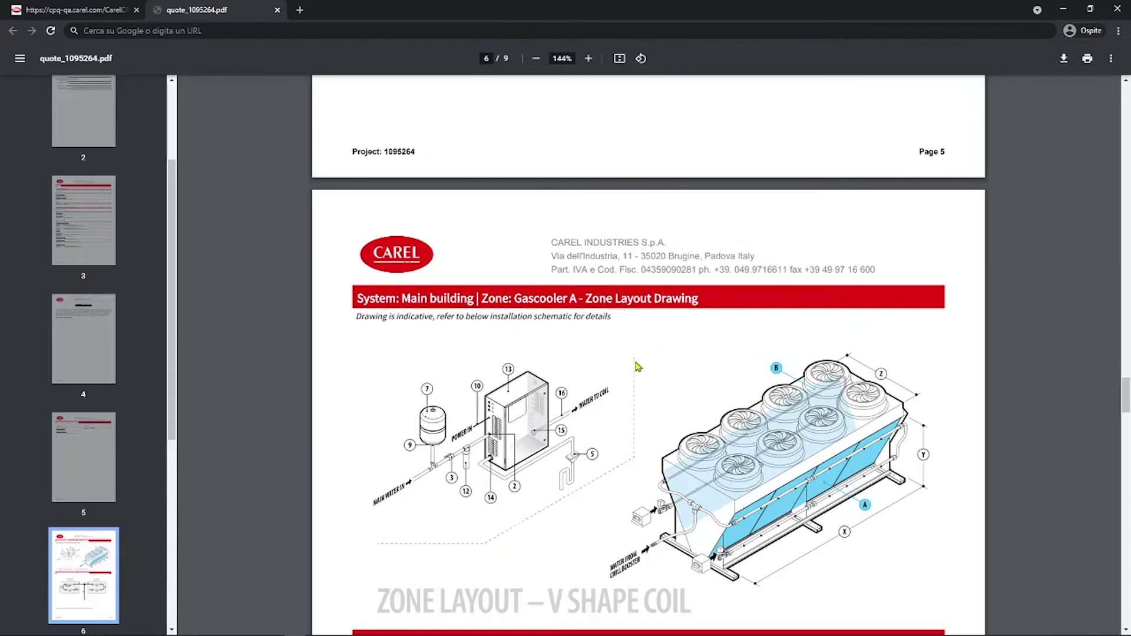
Step: Scroll down to page 6's installation schematic of coil sides A and B, briefly checking page 7
scroll(637, 376, "down", 3)
scroll(636, 376, "down", 5)
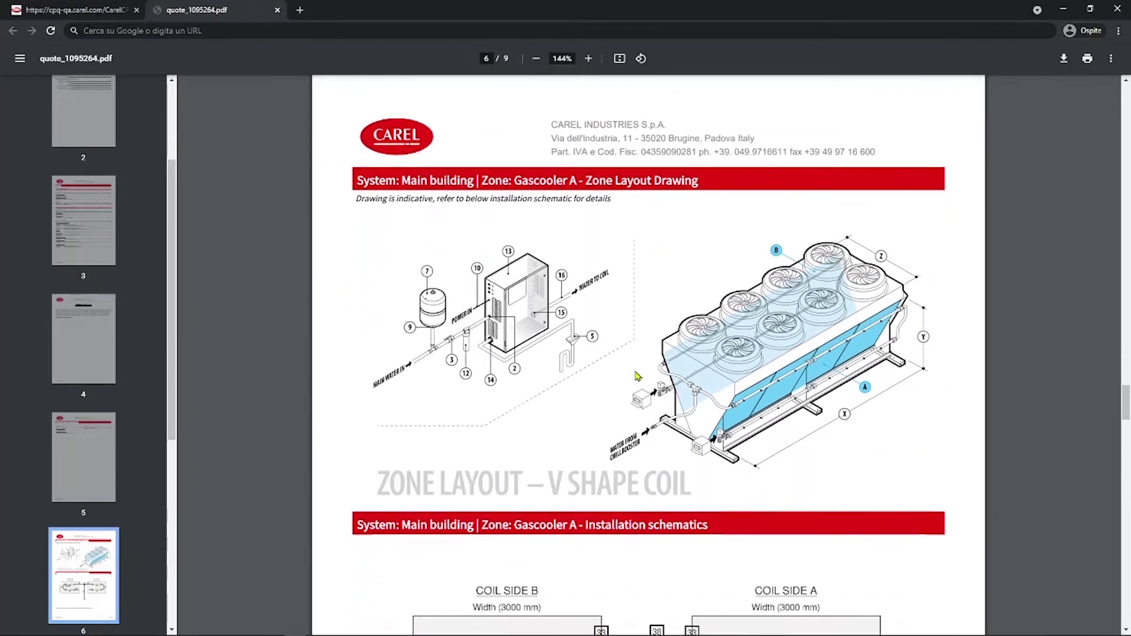
scroll(636, 376, "down", 3)
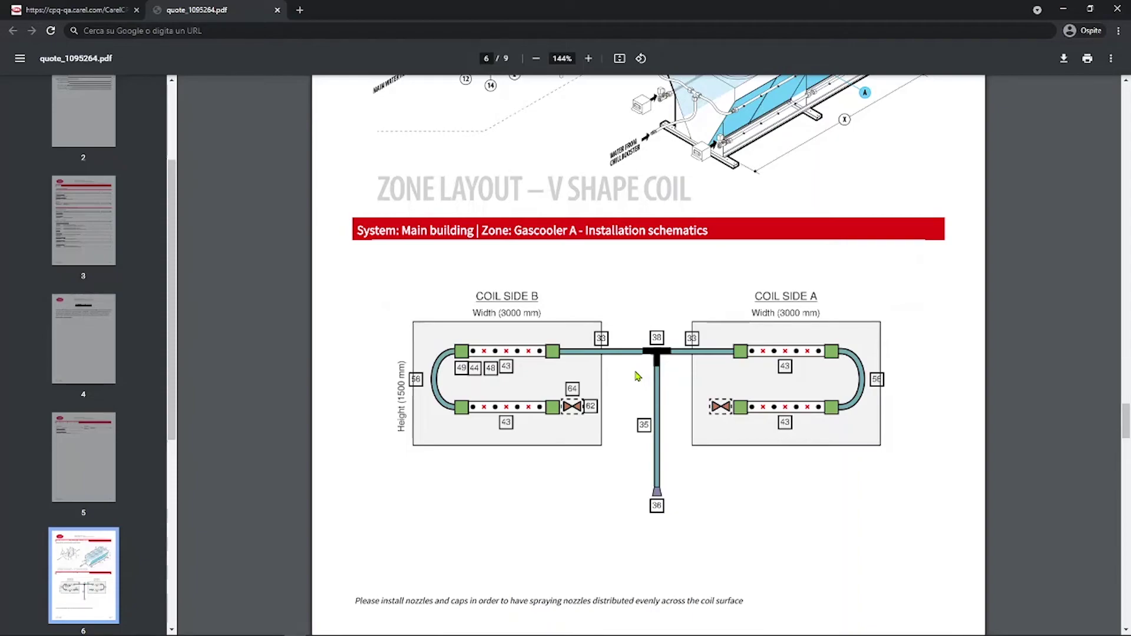
scroll(636, 376, "down", 5)
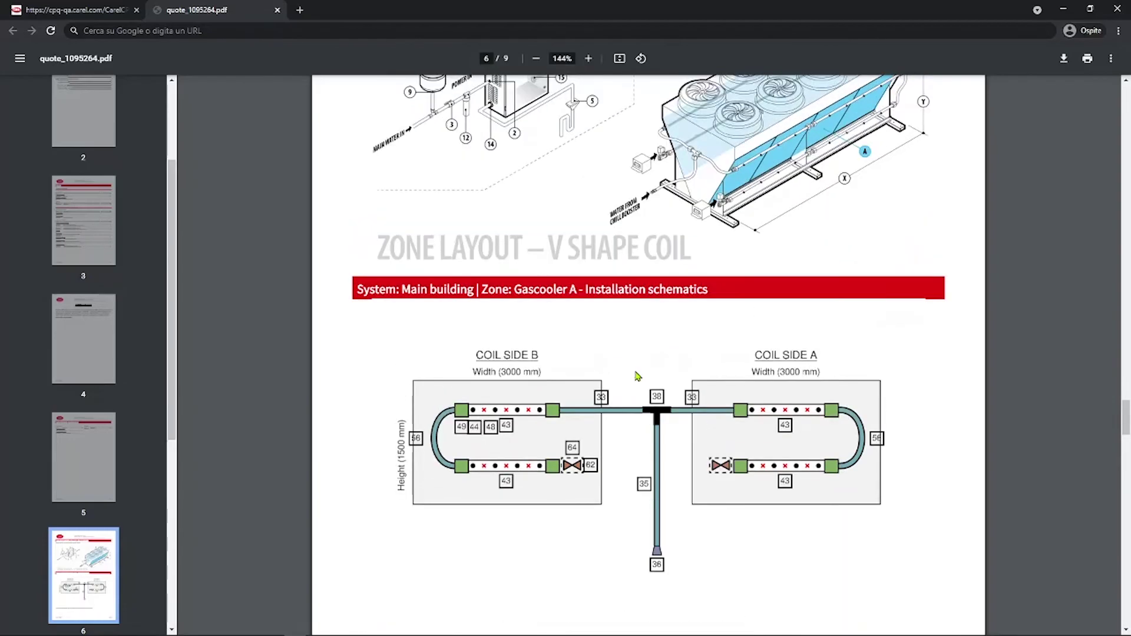
scroll(530, 153, "down", 1)
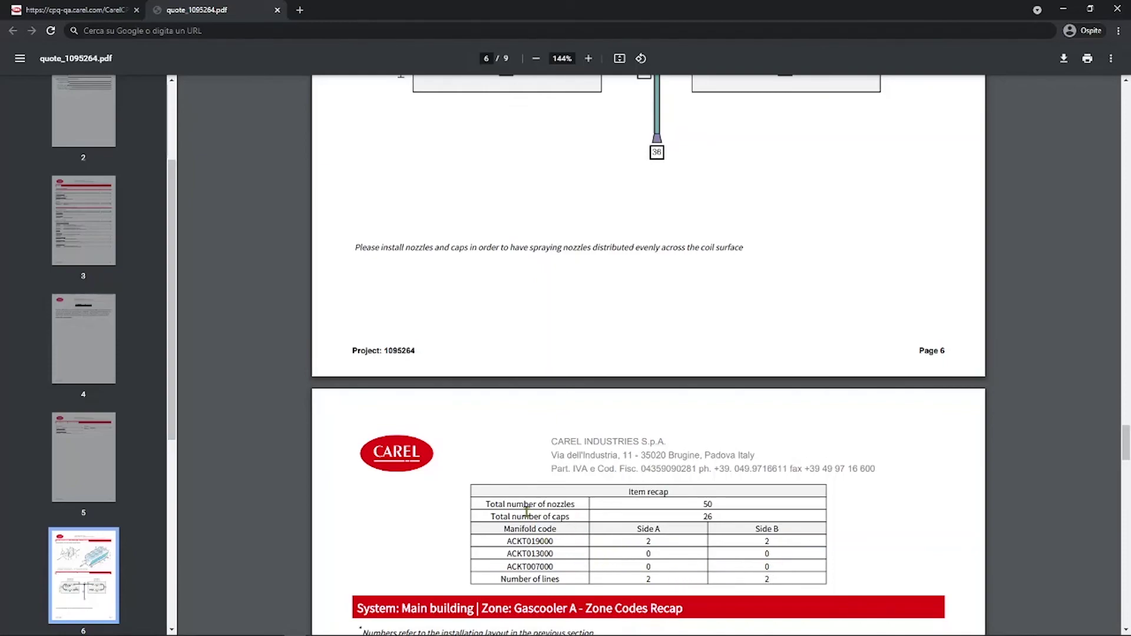
scroll(525, 511, "up", 5)
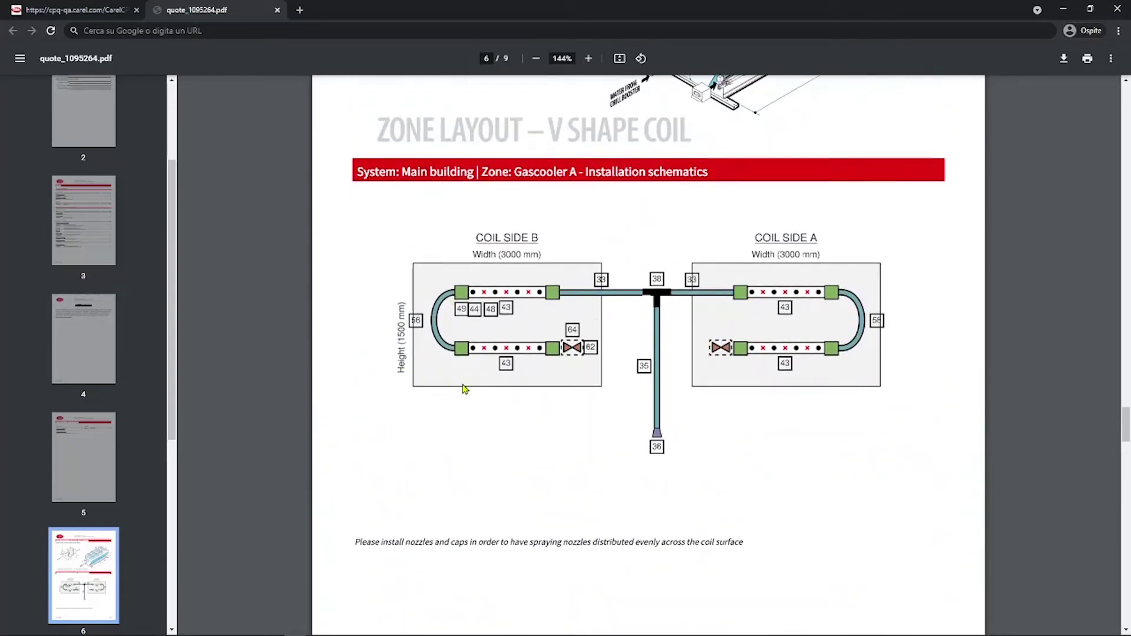
scroll(465, 388, "down", 5)
Step: Scroll through page 7's item recap (50 nozzles, 26 caps) and Zone Codes Recap to the AC051D0010 specifications
scroll(465, 388, "down", 6)
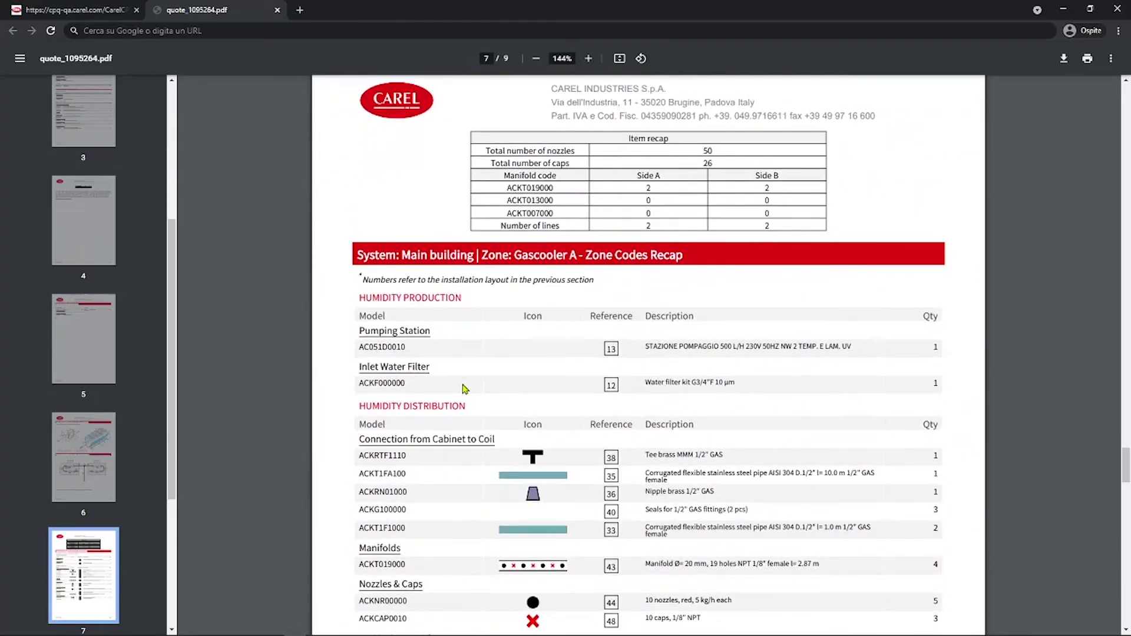
scroll(464, 389, "down", 1)
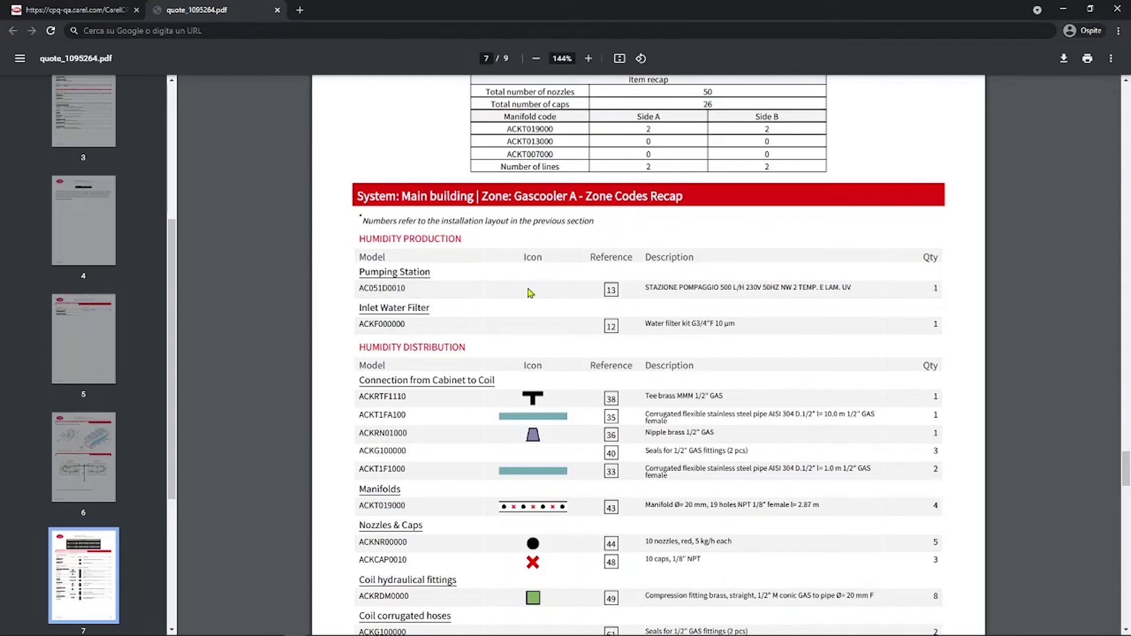
scroll(574, 298, "down", 2)
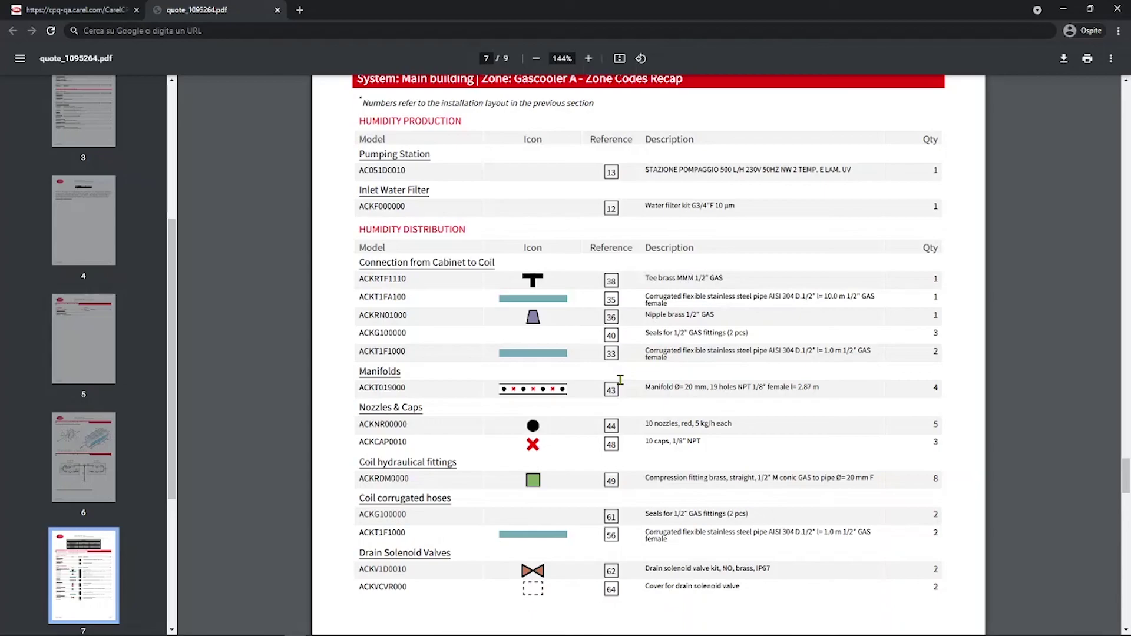
scroll(620, 380, "down", 14)
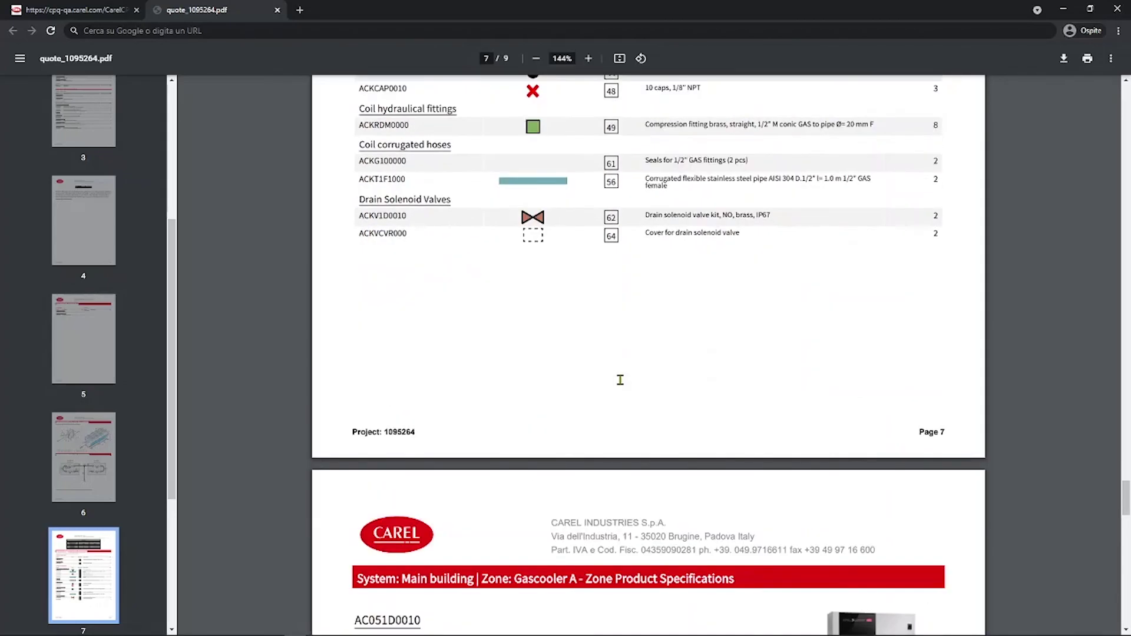
scroll(621, 380, "down", 3)
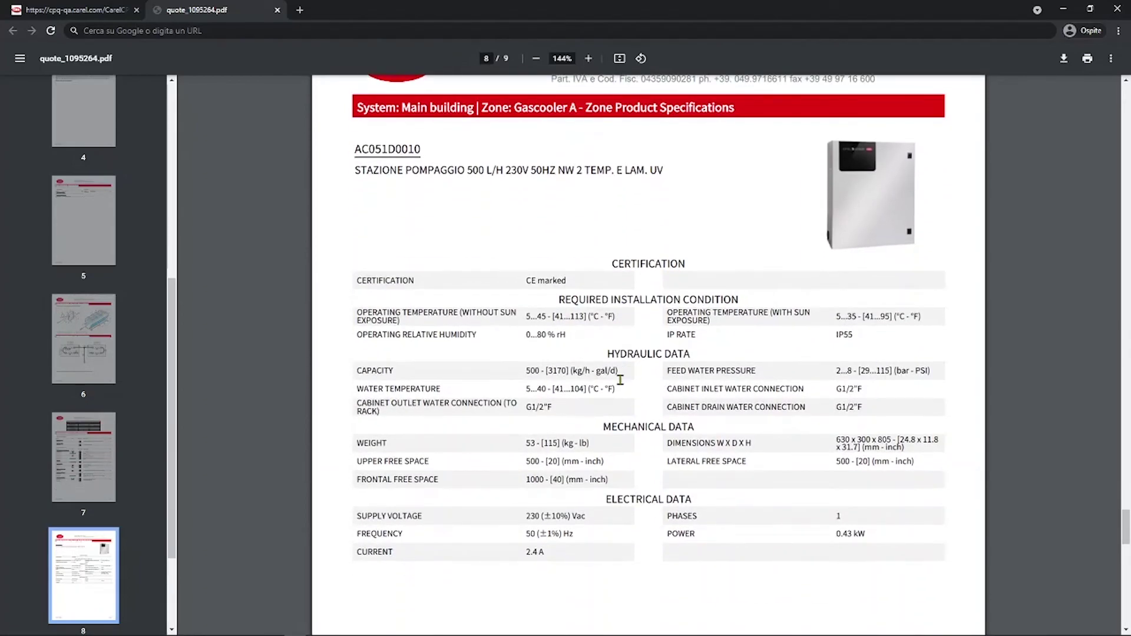
Step: Scroll to page 9's psychrometric diagram and down to its design-conditions table ending with EER
scroll(620, 380, "down", 14)
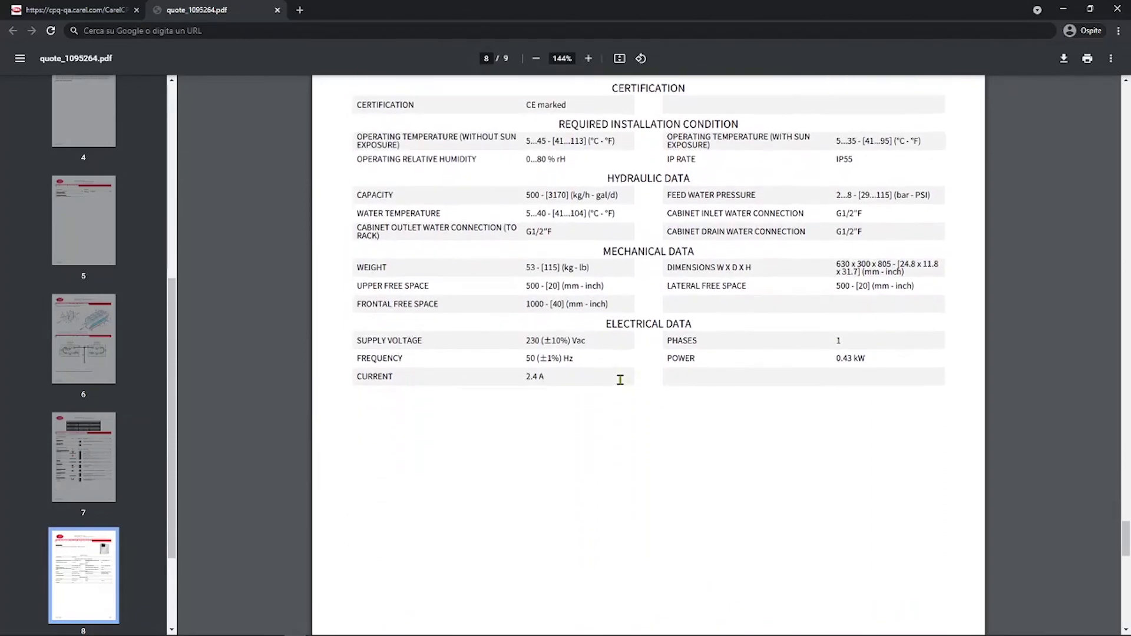
scroll(621, 380, "down", 15)
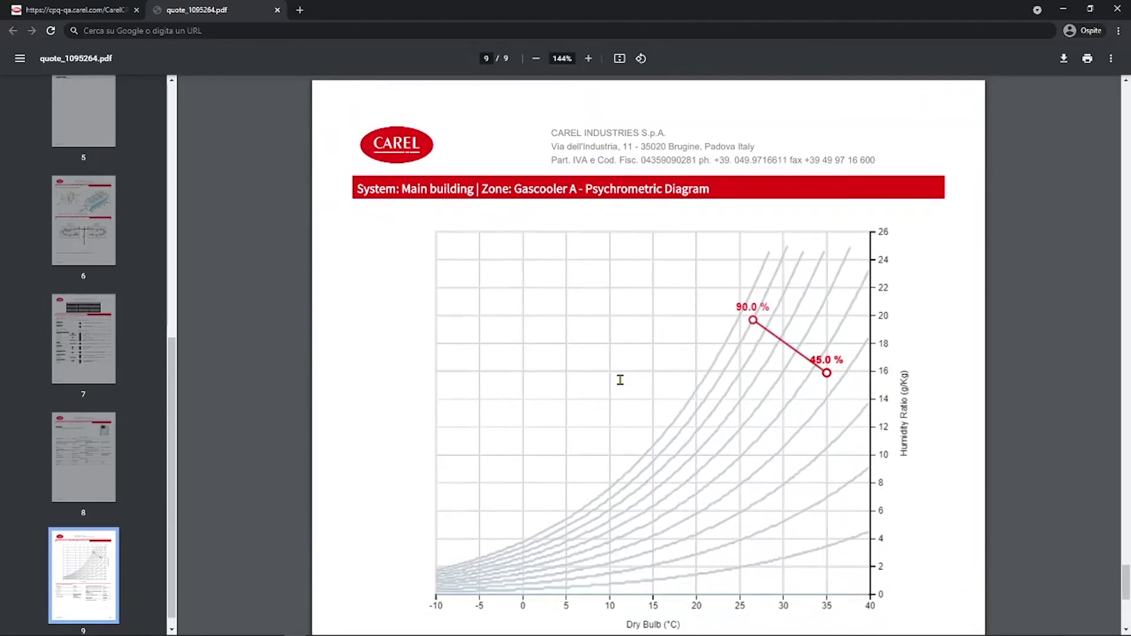
scroll(620, 380, "down", 4)
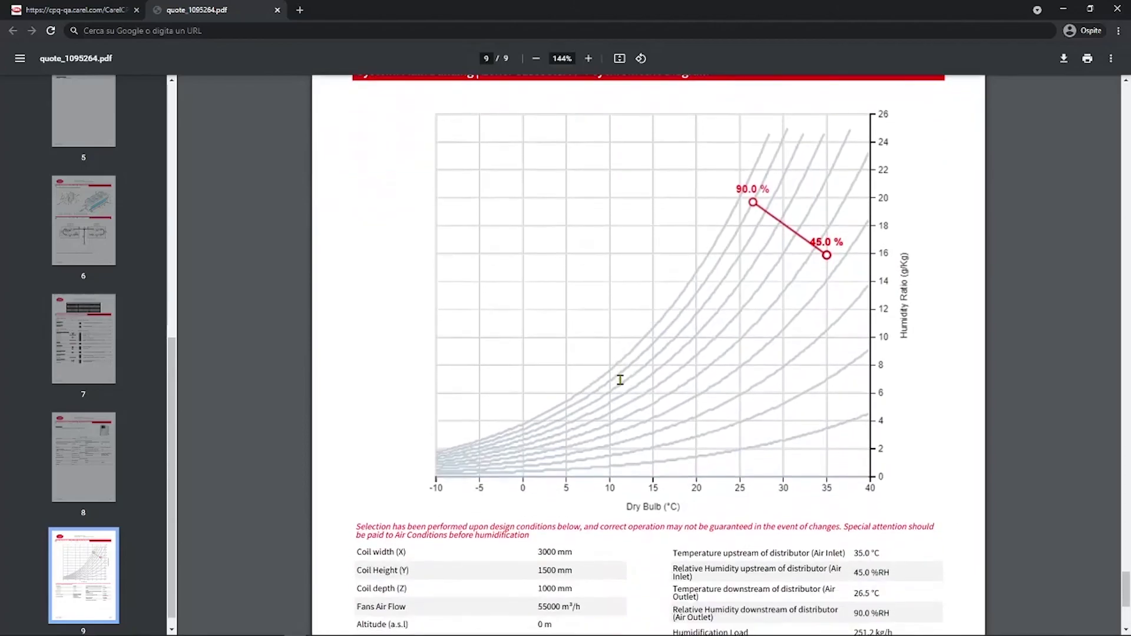
scroll(620, 380, "down", 2)
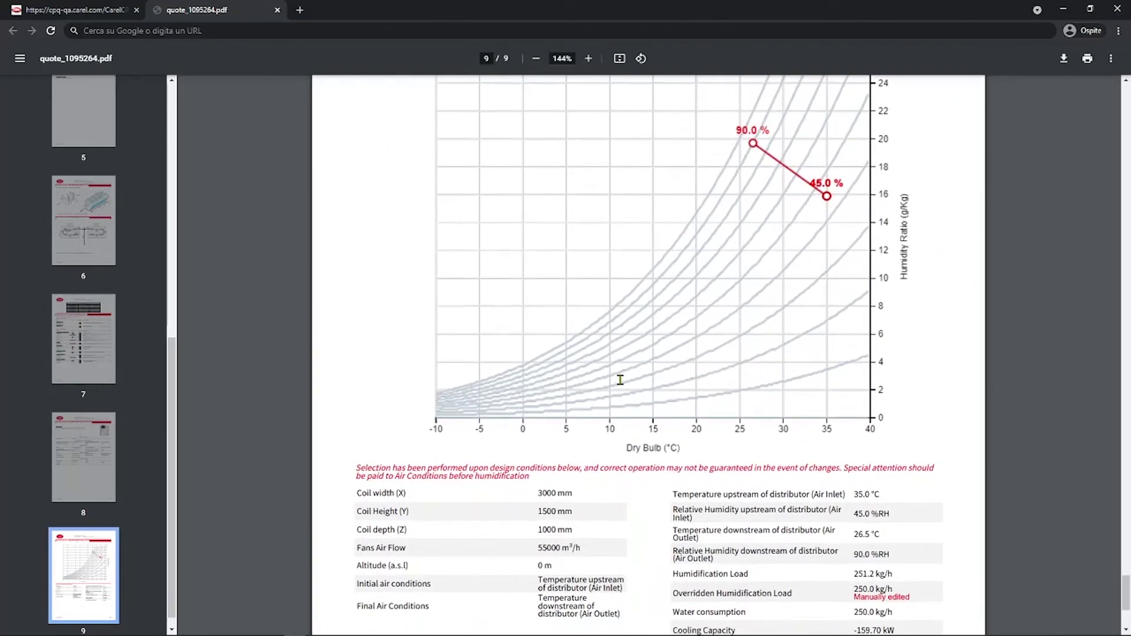
scroll(620, 380, "down", 2)
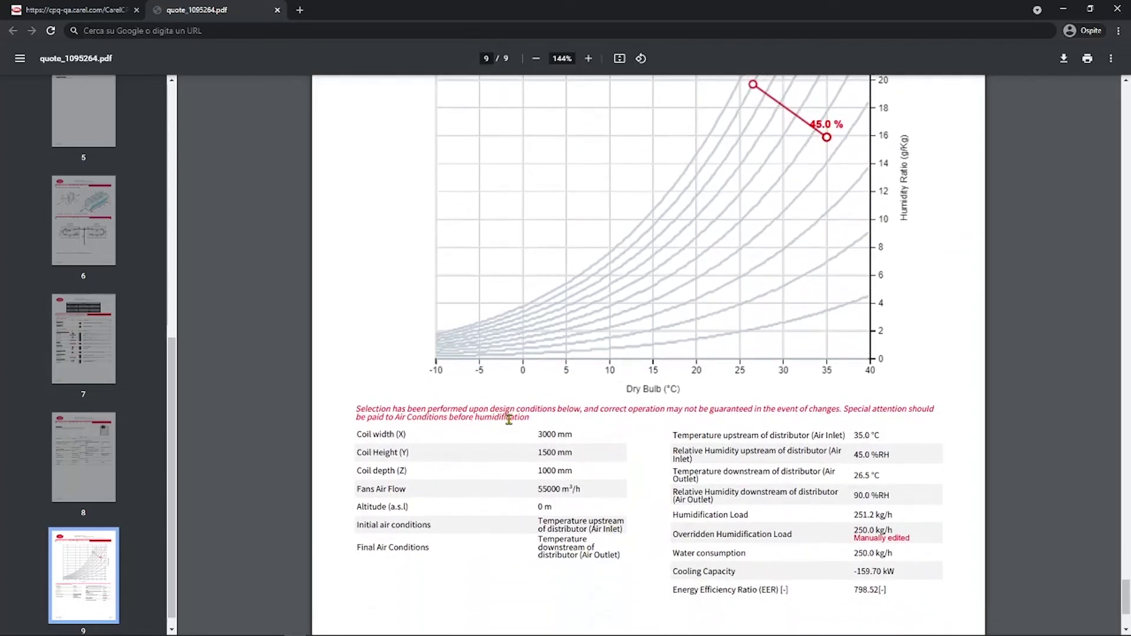